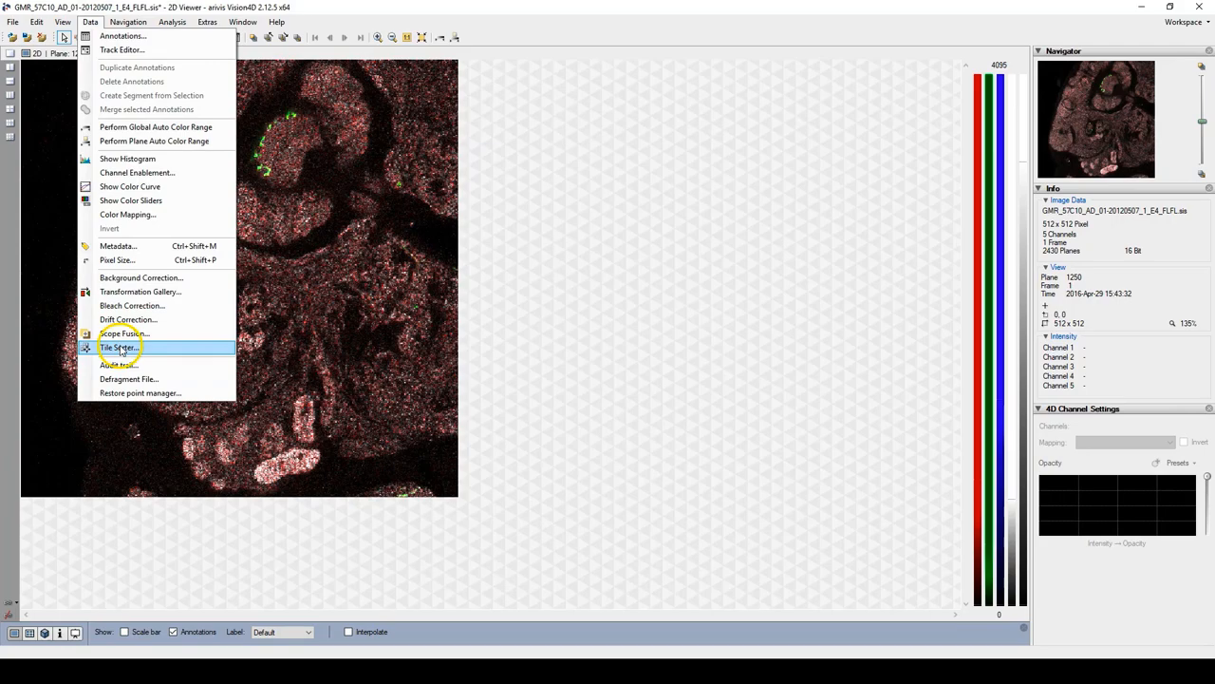
- Switch to the TileSorter window and set the target dataset to 486 planes
left_click(354, 671)
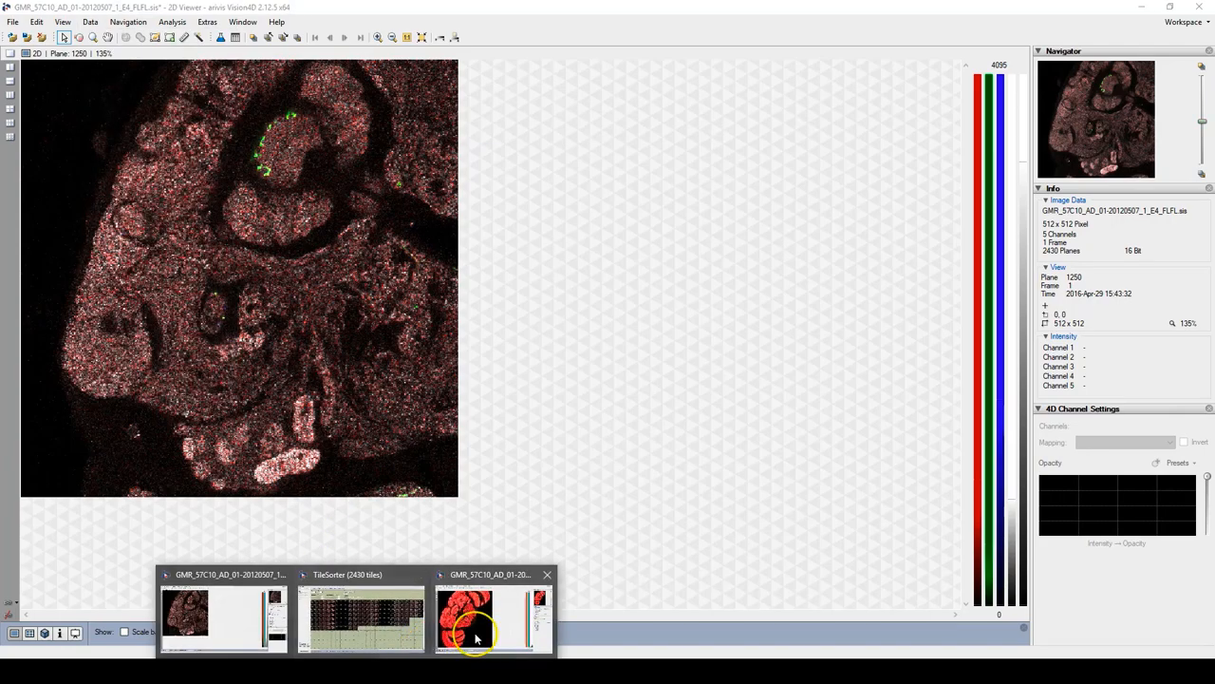
left_click(395, 634)
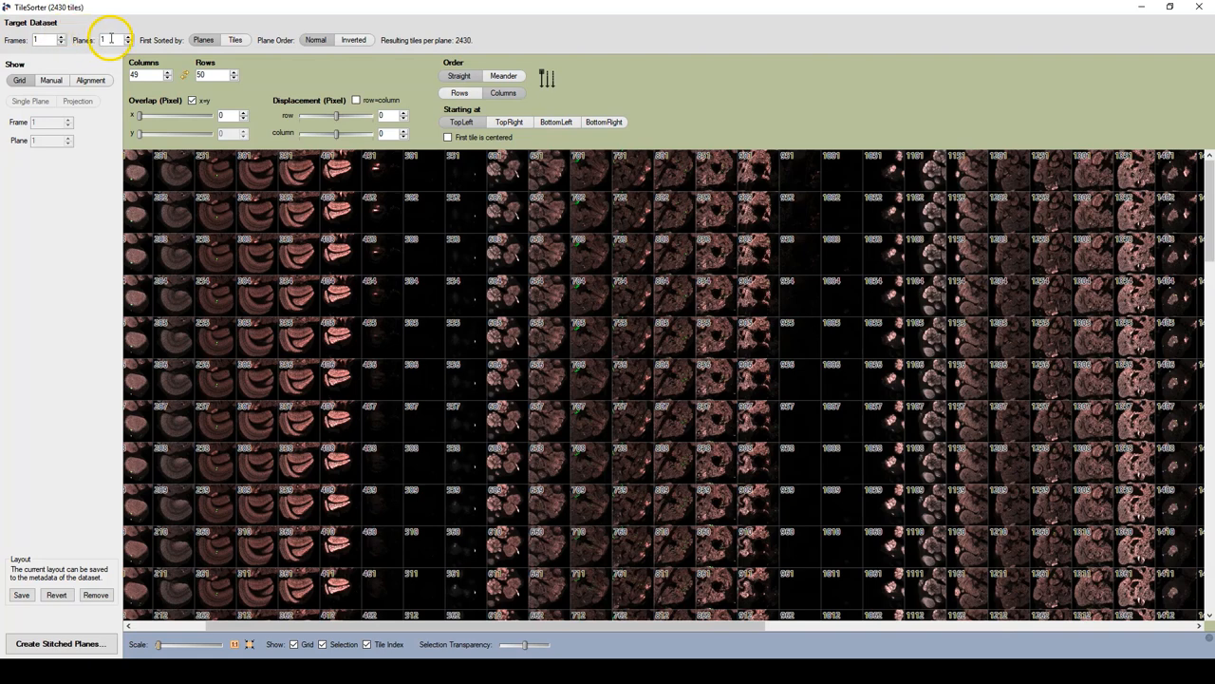
left_click_drag(109, 40, 97, 45)
left_click_drag(42, 40, 33, 41)
left_click(108, 40)
left_click_drag(108, 40, 93, 47)
key("Return")
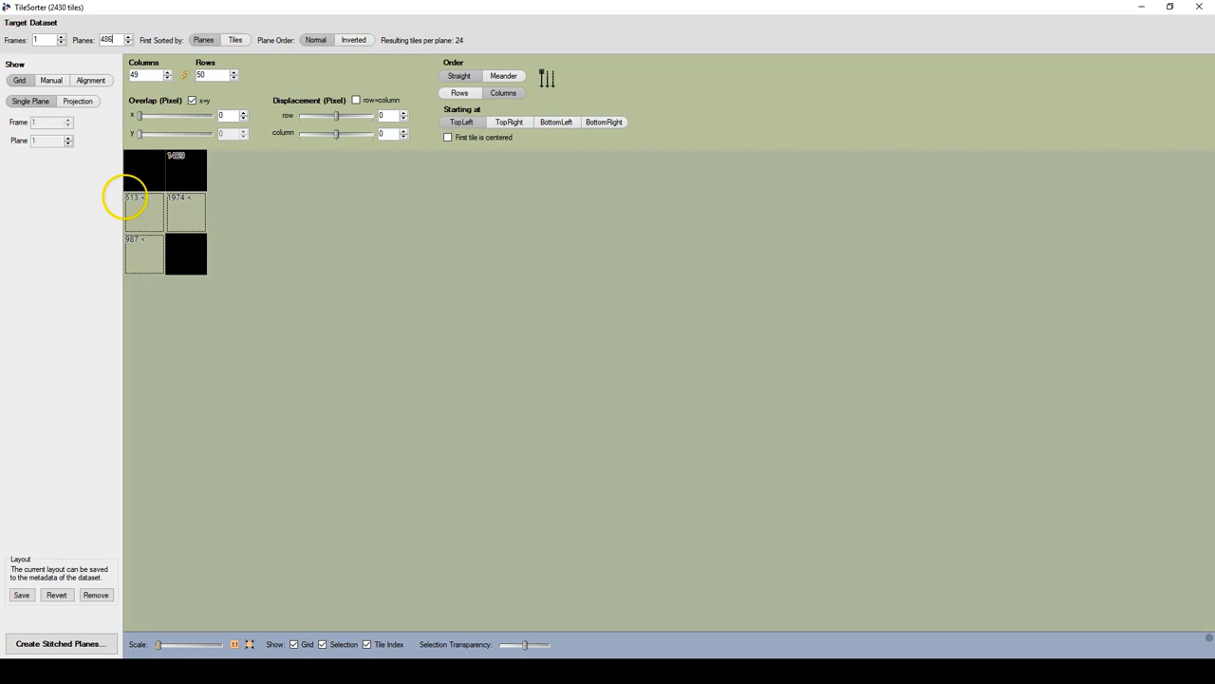
- Display plane 200 in the single-plane view of the tile grid
scroll(189, 206, "up", 3)
scroll(190, 206, "down", 3)
scroll(189, 208, "up", 2)
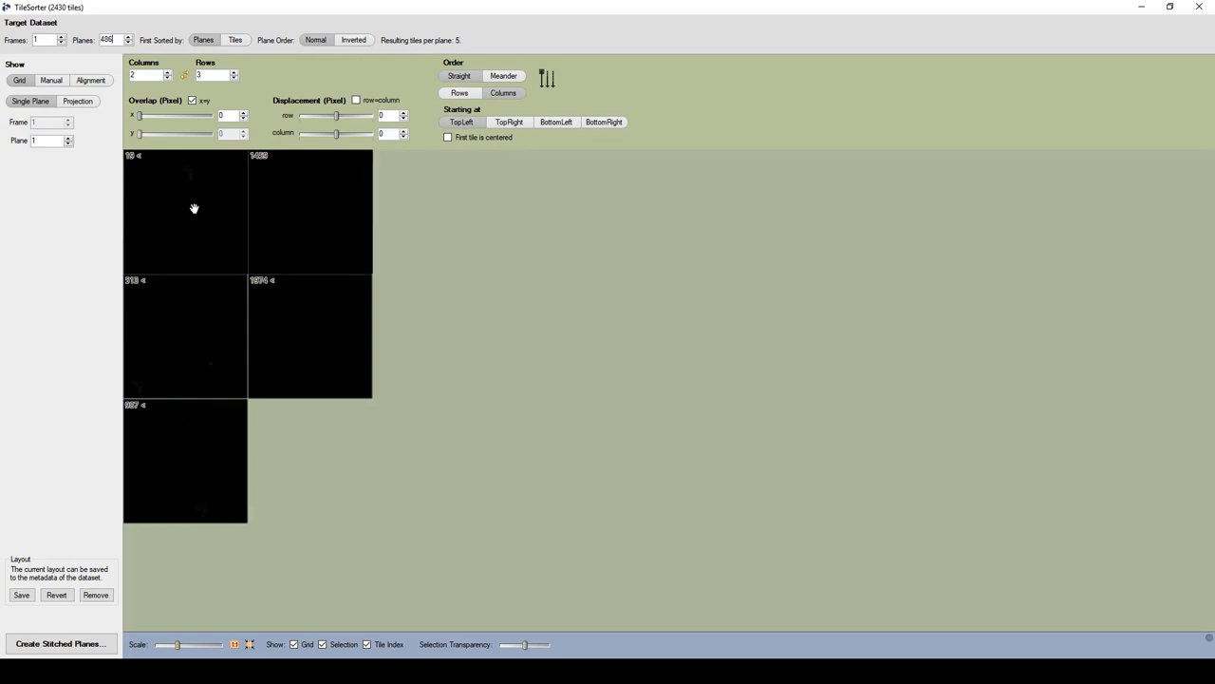
left_click(129, 185)
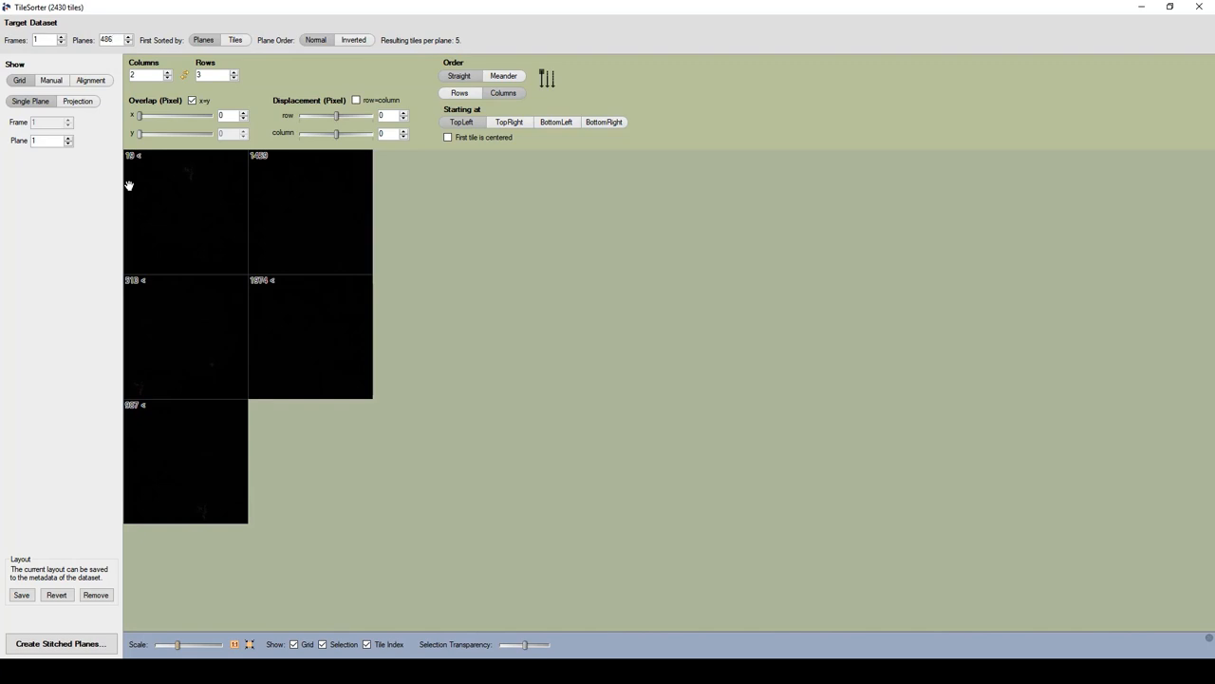
double_click(40, 141)
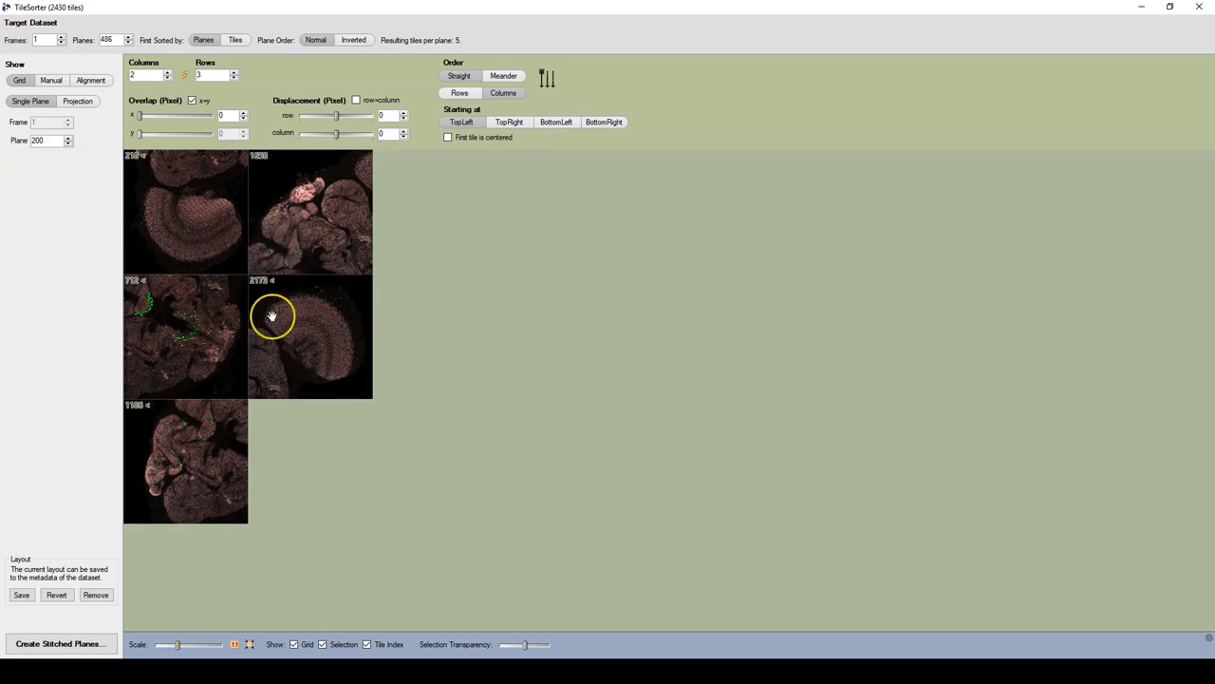
left_click(67, 140)
left_click(67, 141)
left_click(67, 145)
left_click(68, 145)
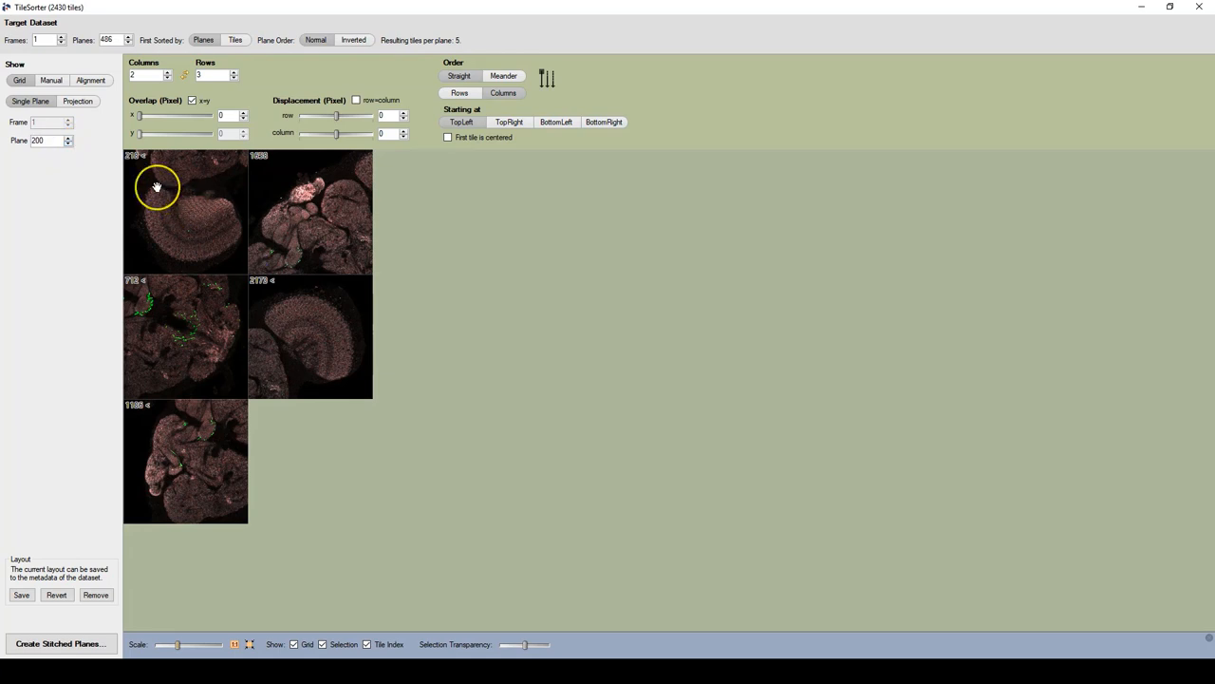
- Preview the tiles as a projection and return to the single-plane display
left_click(78, 102)
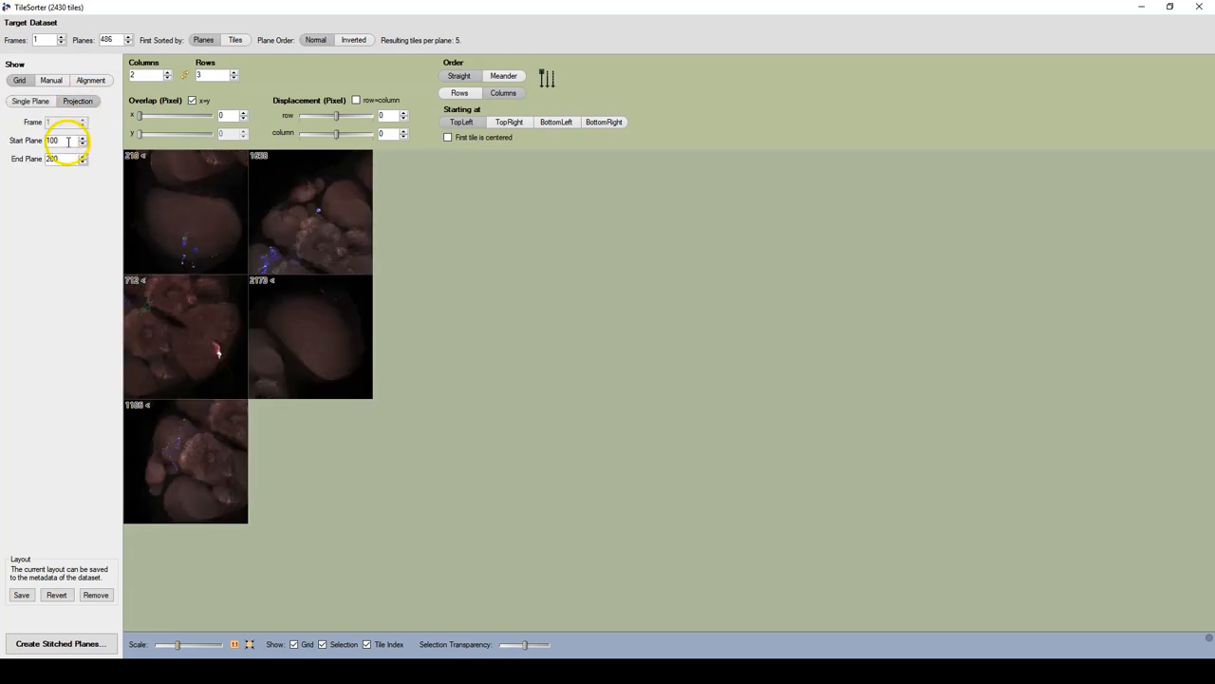
left_click_drag(59, 140, 42, 144)
left_click(30, 101)
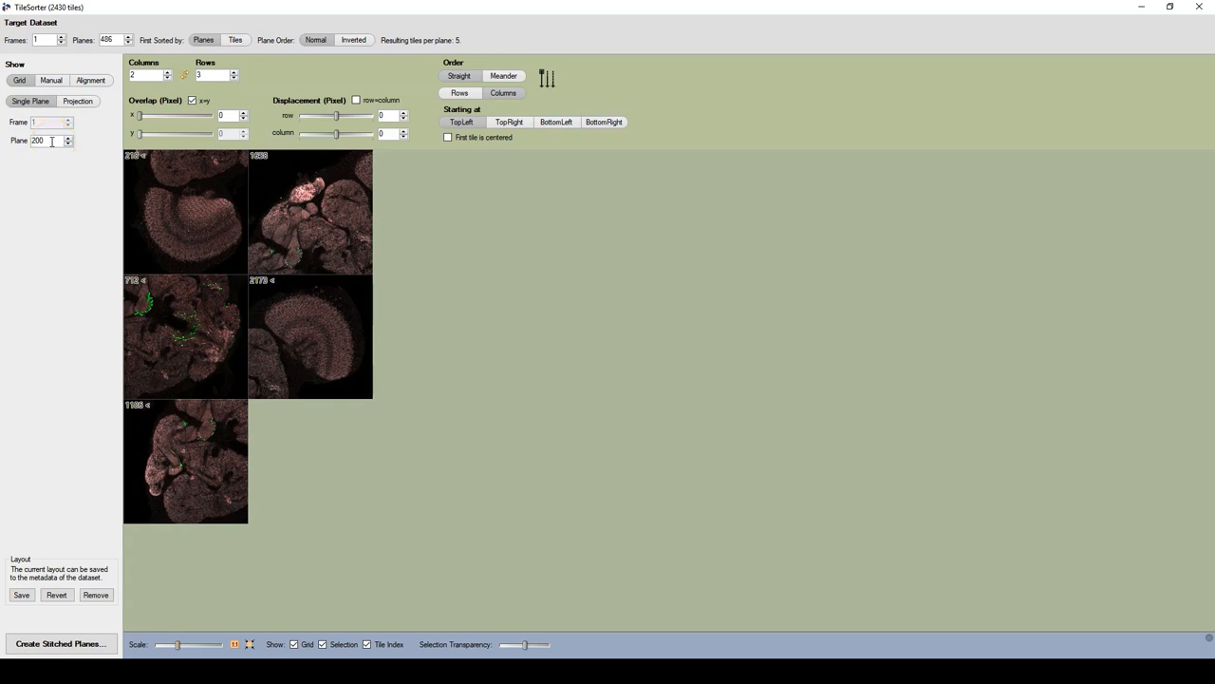
- Switch to manual tile arrangement and pull all five tiles of plane 200 out of their grid positions
left_click(52, 81)
left_click(52, 81)
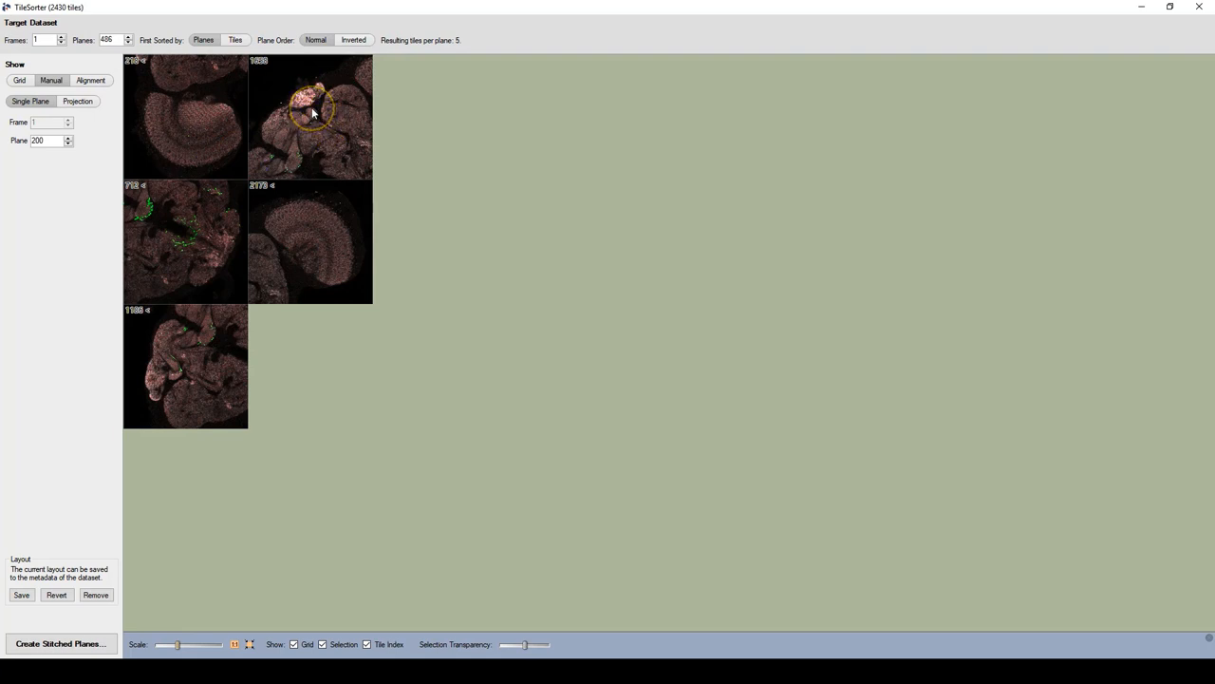
left_click_drag(314, 113, 474, 137)
left_click_drag(298, 232, 466, 306)
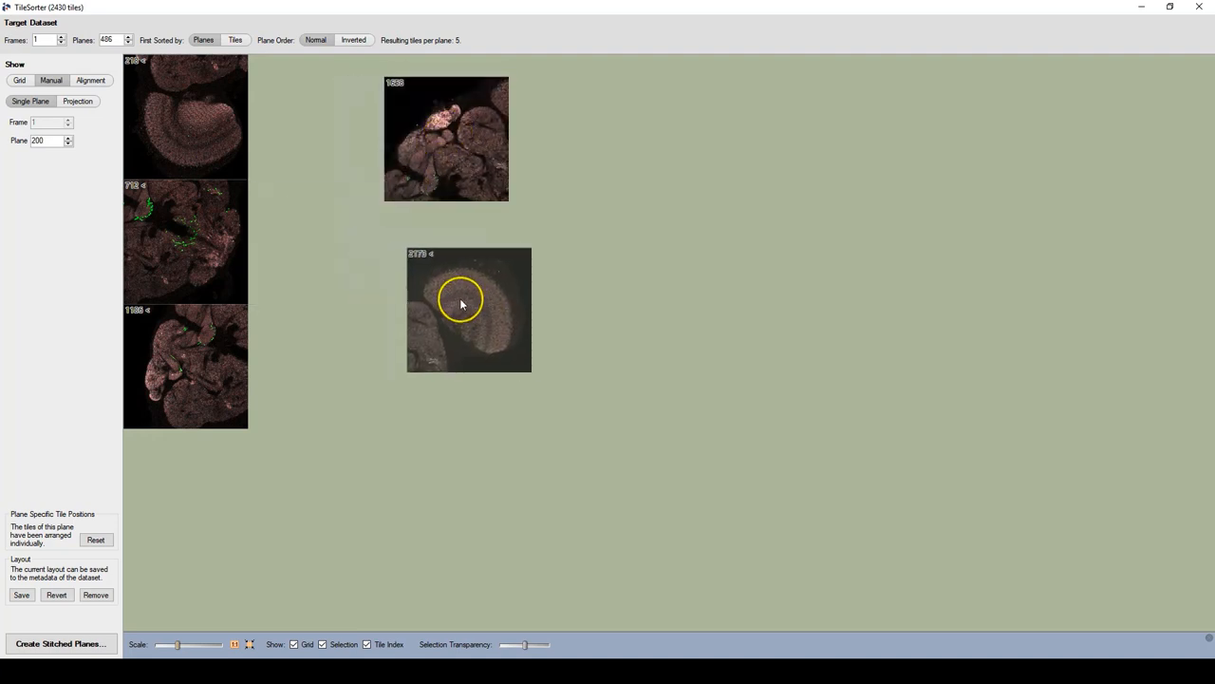
left_click_drag(200, 230, 508, 446)
left_click_drag(187, 347, 325, 481)
left_click_drag(205, 130, 217, 536)
- Rearrange the loose tiles into two rough columns, with 1186 above 218 and 2173 above 1658 and 712
left_click_drag(326, 479, 276, 245)
left_click_drag(453, 407, 383, 374)
left_click_drag(438, 261, 434, 209)
left_click_drag(400, 134, 371, 315)
left_click_drag(437, 212, 390, 111)
left_click_drag(201, 488, 258, 413)
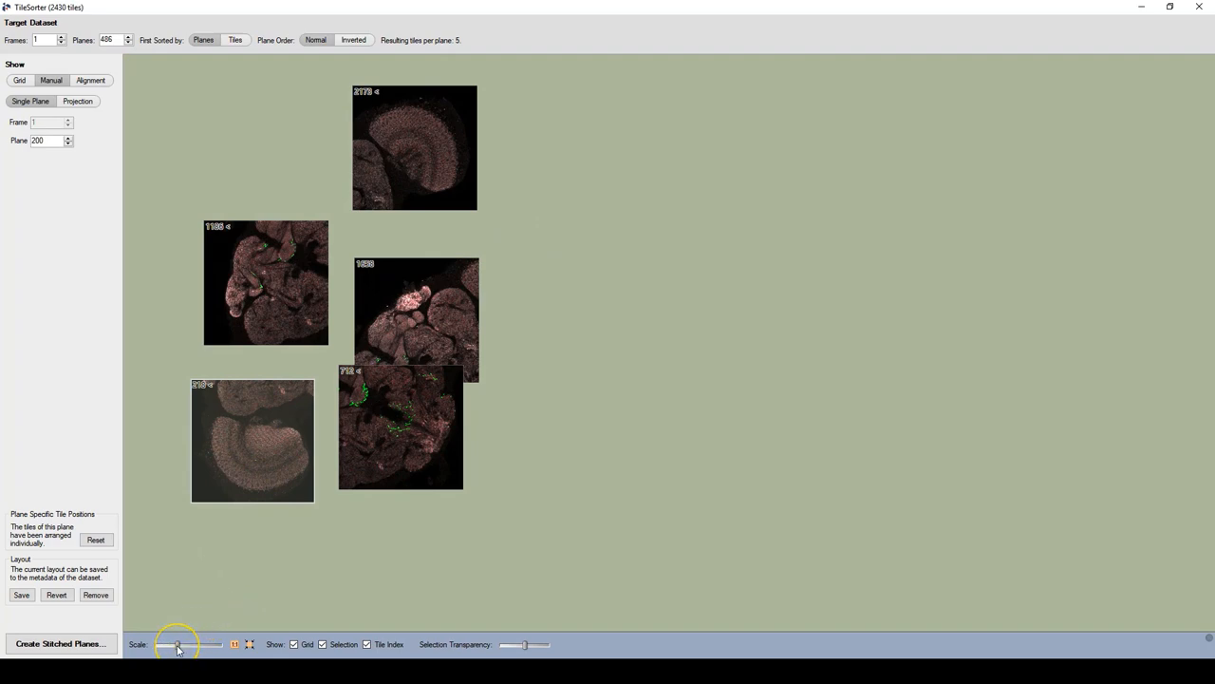
- Examine the rough tile arrangement at different zoom levels
left_click_drag(177, 647, 176, 645)
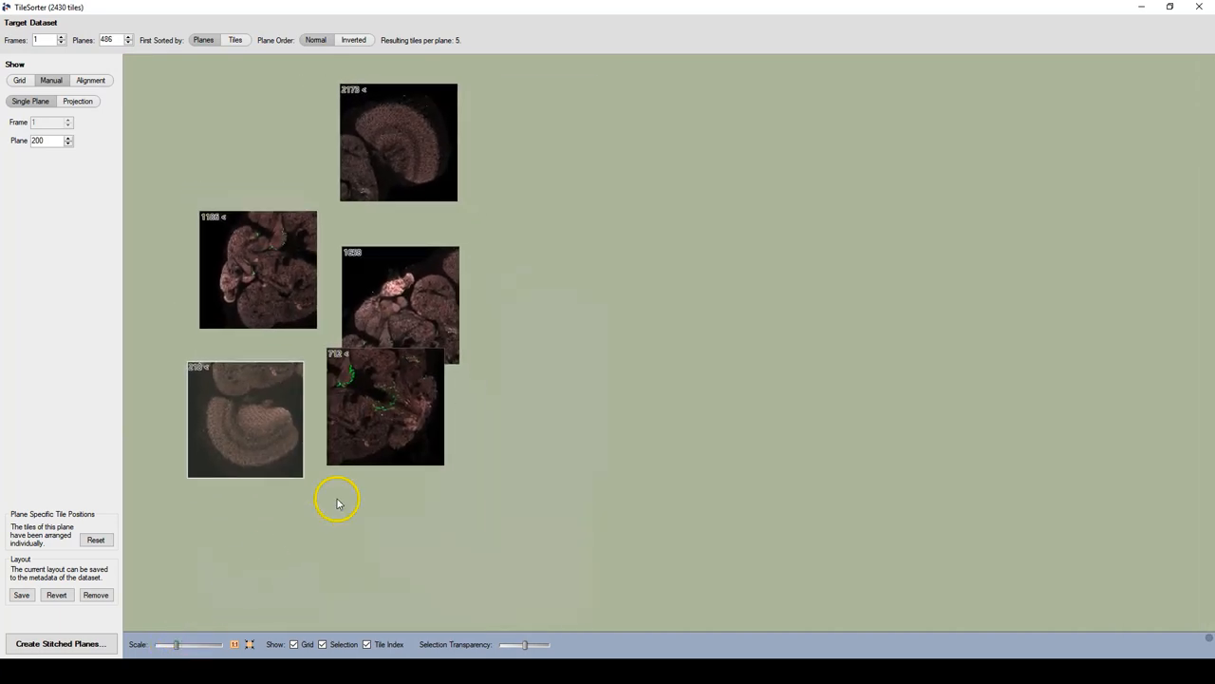
scroll(413, 324, "up", 5)
scroll(413, 323, "down", 5)
scroll(412, 324, "up", 3)
scroll(491, 313, "down", 4)
scroll(542, 285, "up", 4)
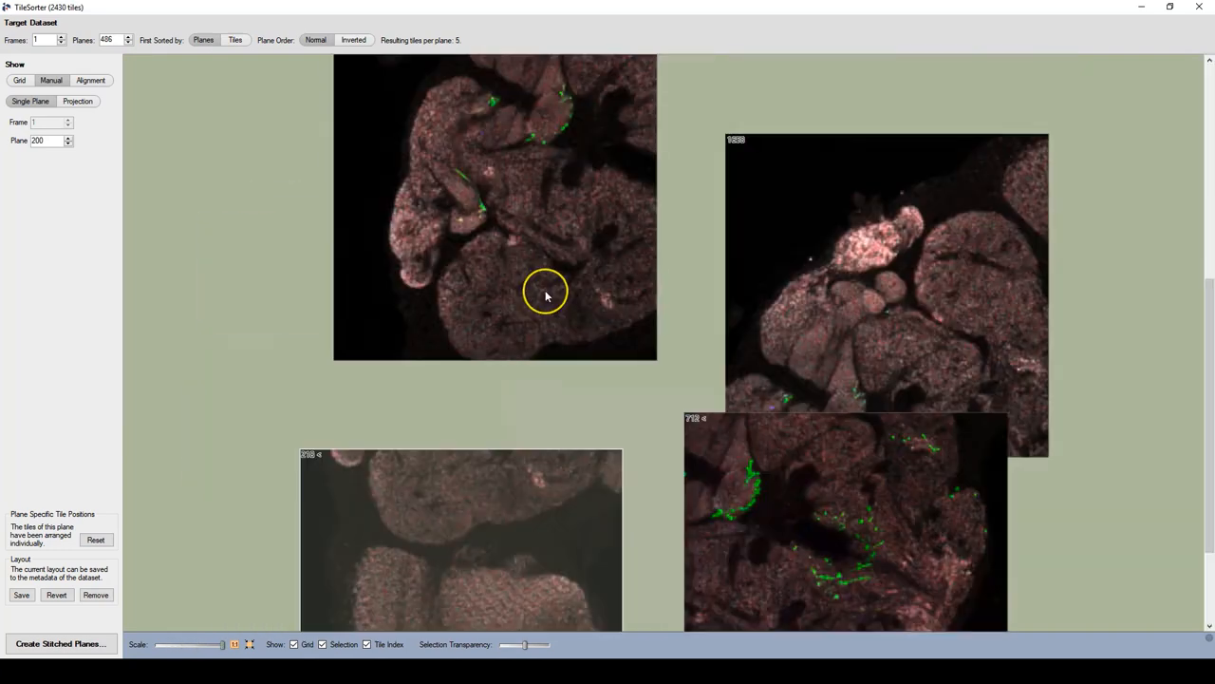
scroll(560, 275, "down", 4)
scroll(569, 232, "up", 3)
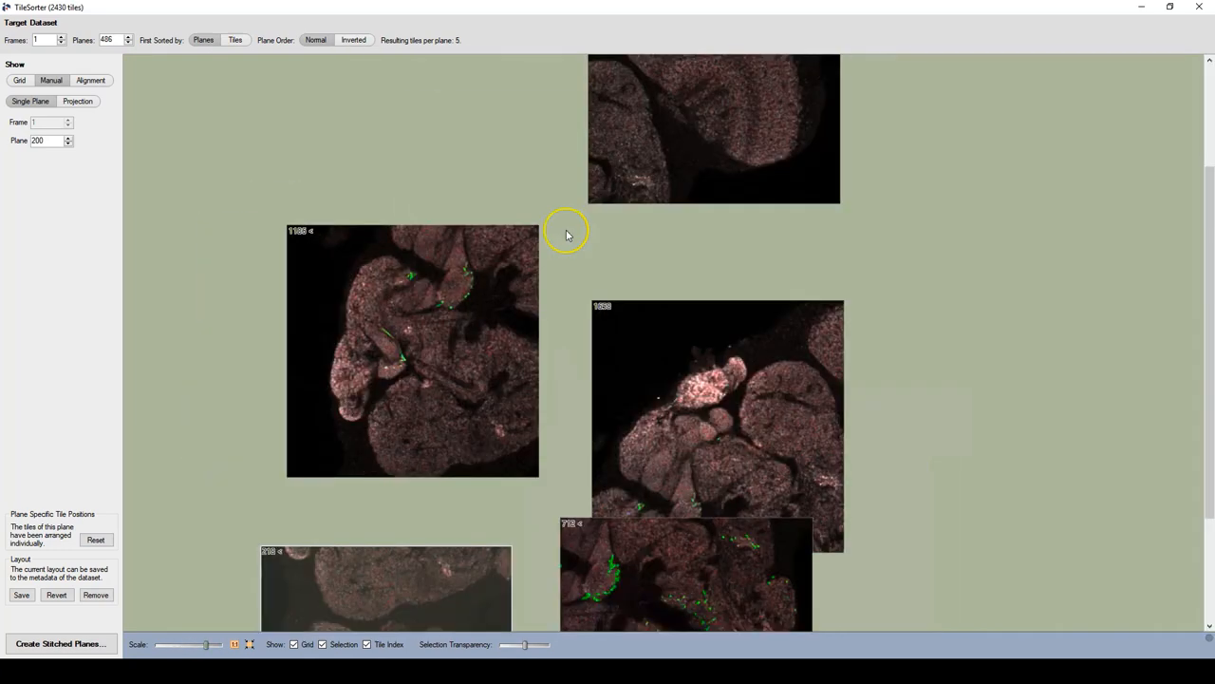
scroll(566, 233, "down", 1)
- Move tile 1658 over the upper part of tile 1186 so that their matching structures overlap
mouse_move(597, 178)
left_mouse_down()
mouse_move(573, 196)
mouse_move(582, 185)
left_mouse_up()
left_click_drag(652, 389, 503, 181)
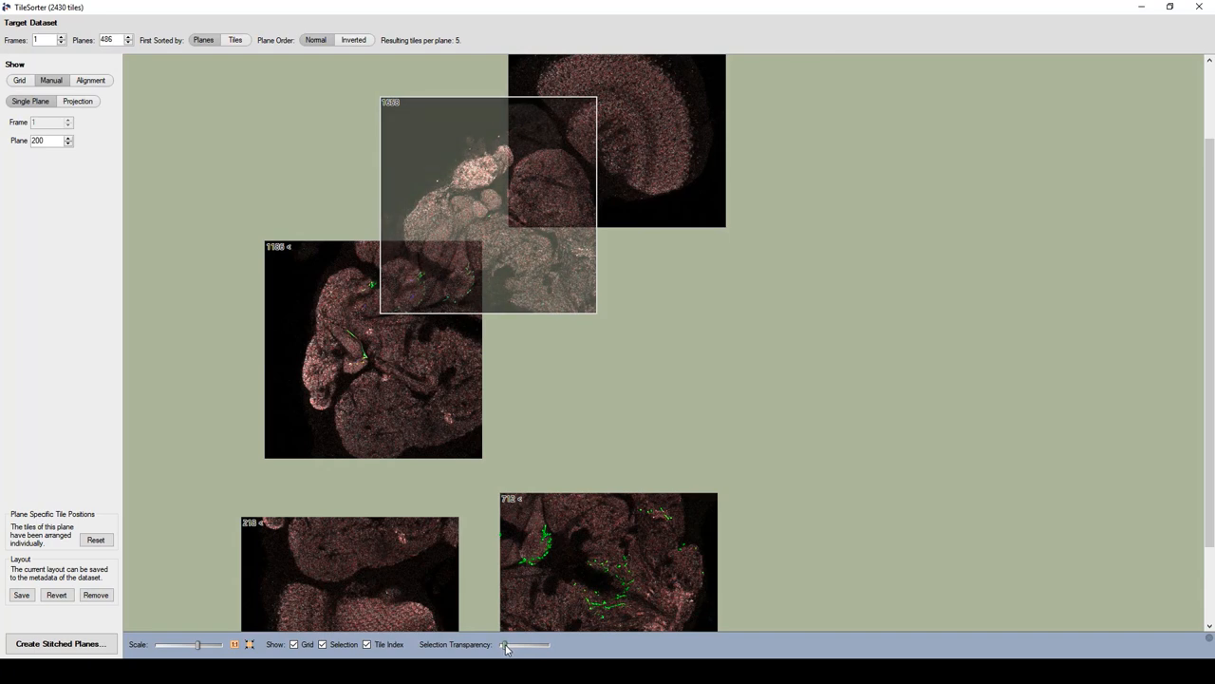
left_click_drag(529, 272, 481, 282)
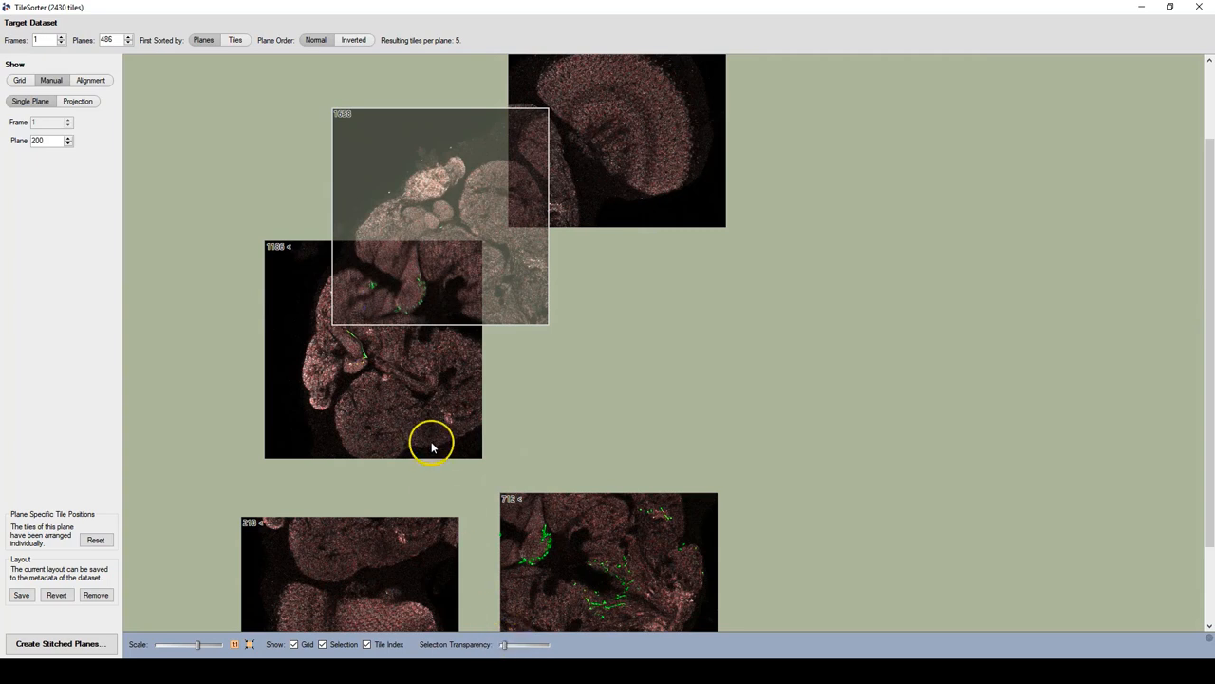
left_click(422, 410)
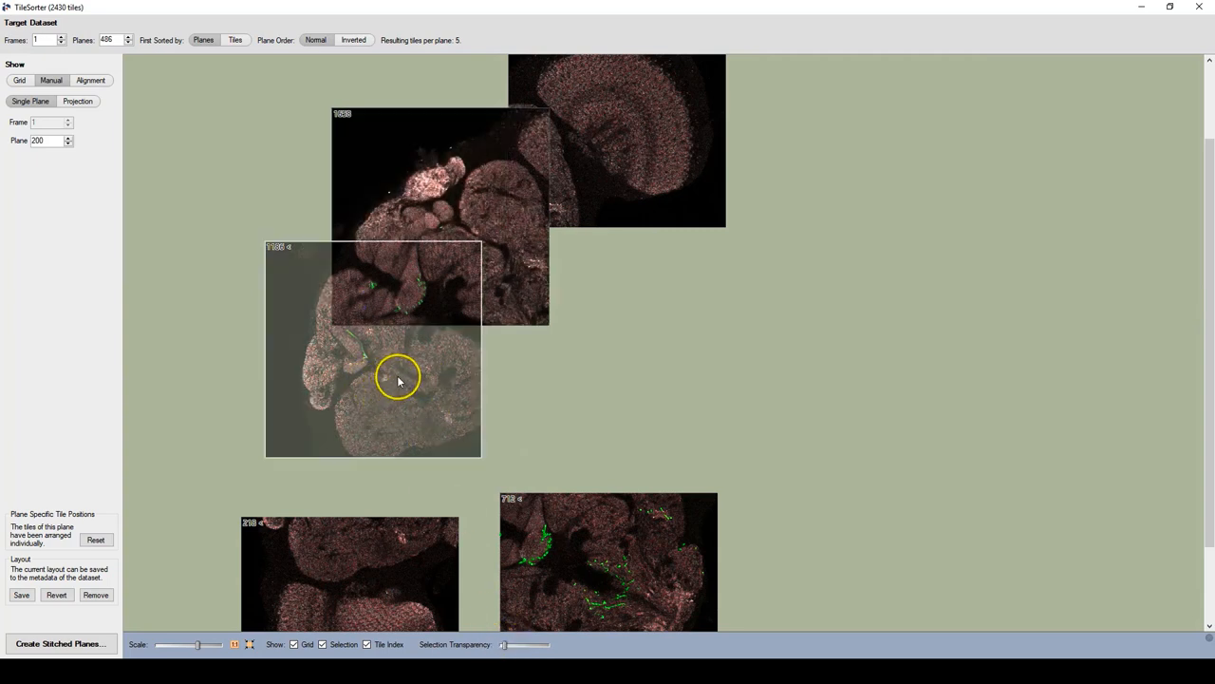
left_click(499, 263)
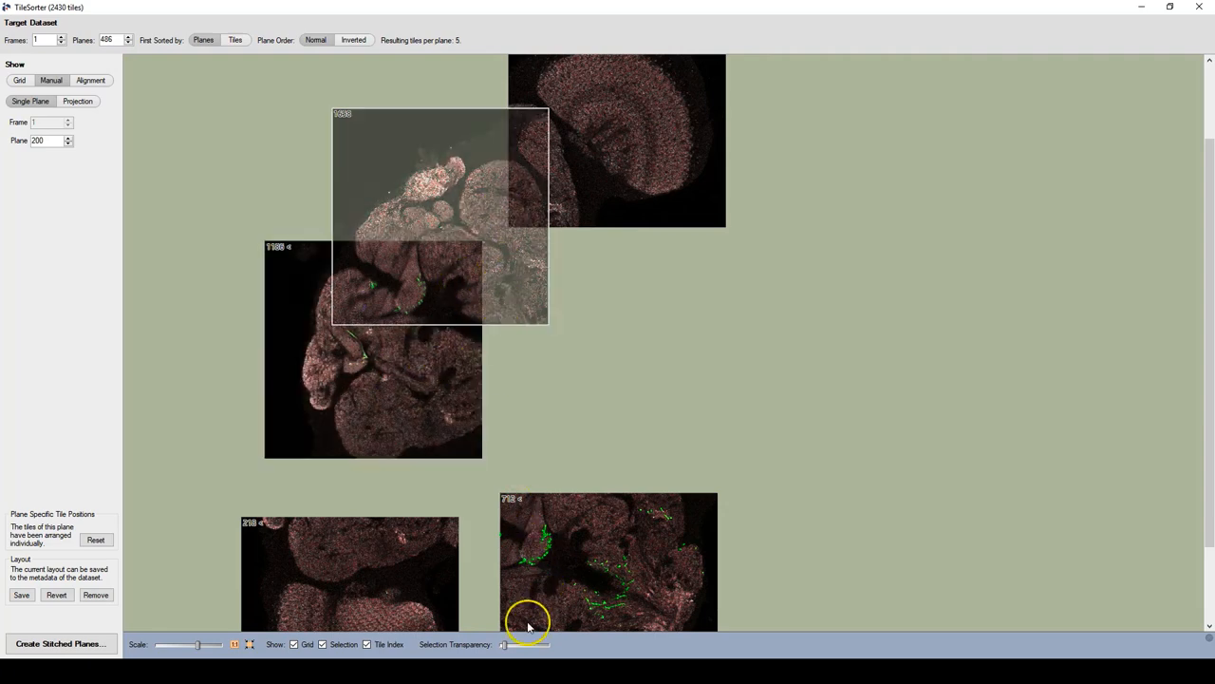
- Raise the selection transparency setting to mid-range and fine-tune the alignment of tile 1658 on tile 1186
left_click_drag(507, 646, 529, 645)
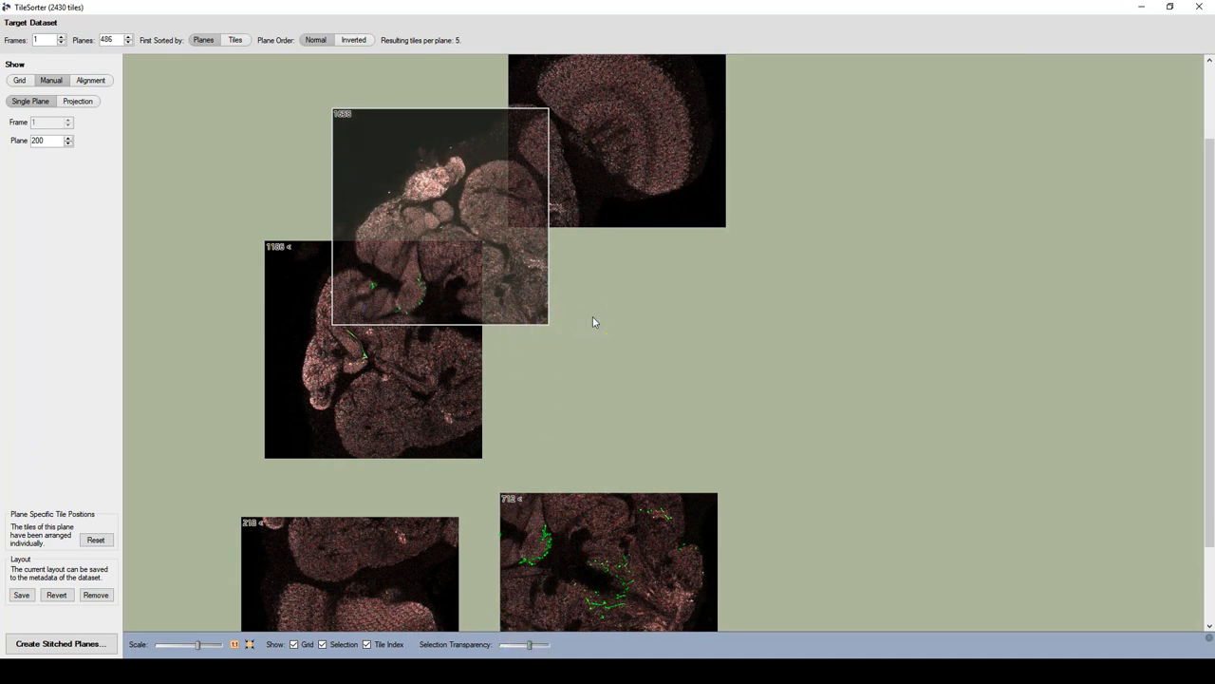
left_click(449, 180)
left_click(449, 181)
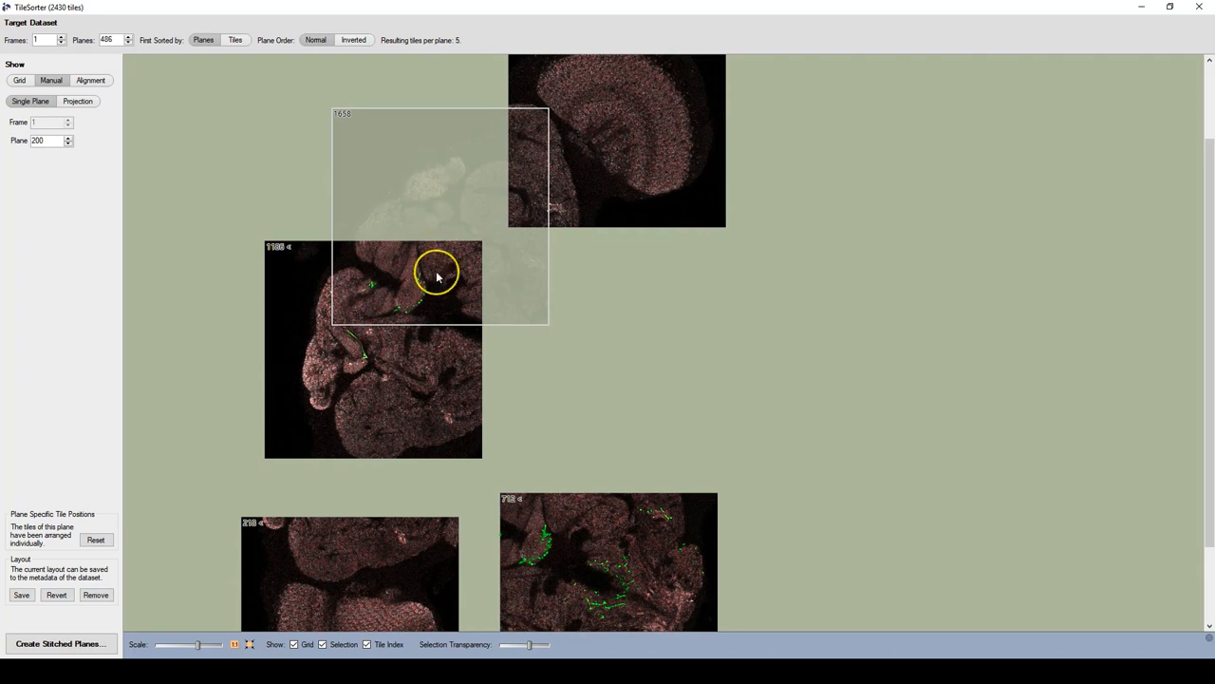
scroll(434, 288, "up", 2)
scroll(540, 252, "up", 2)
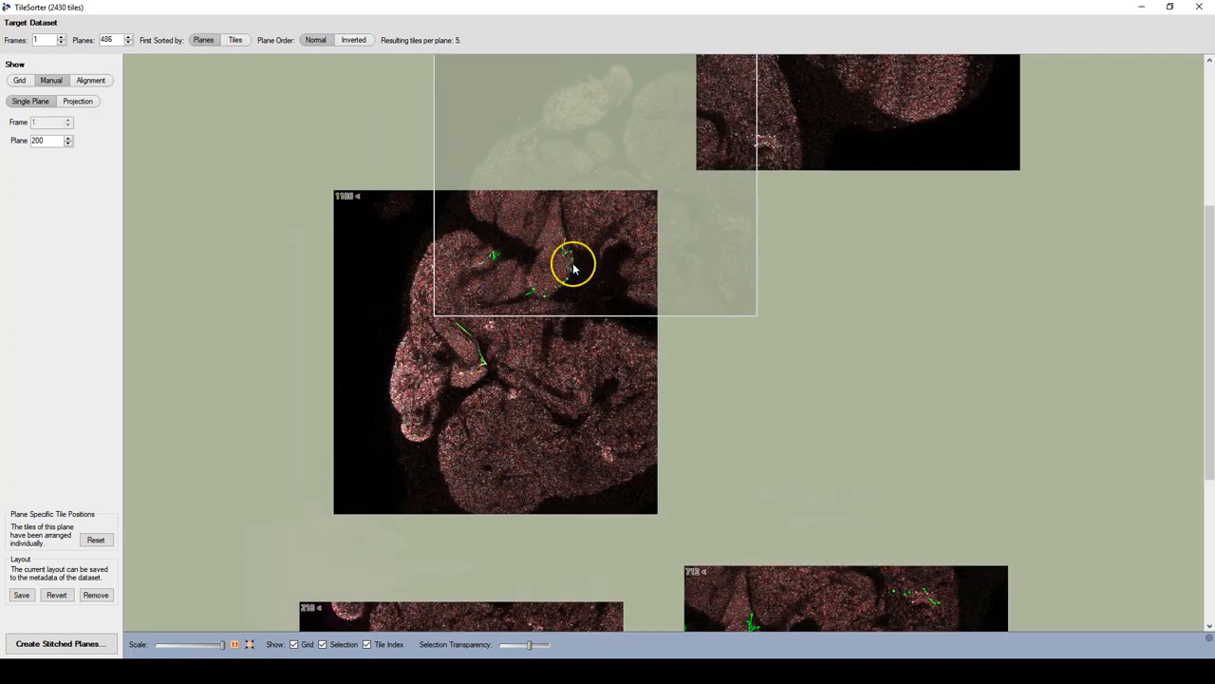
left_click(581, 324)
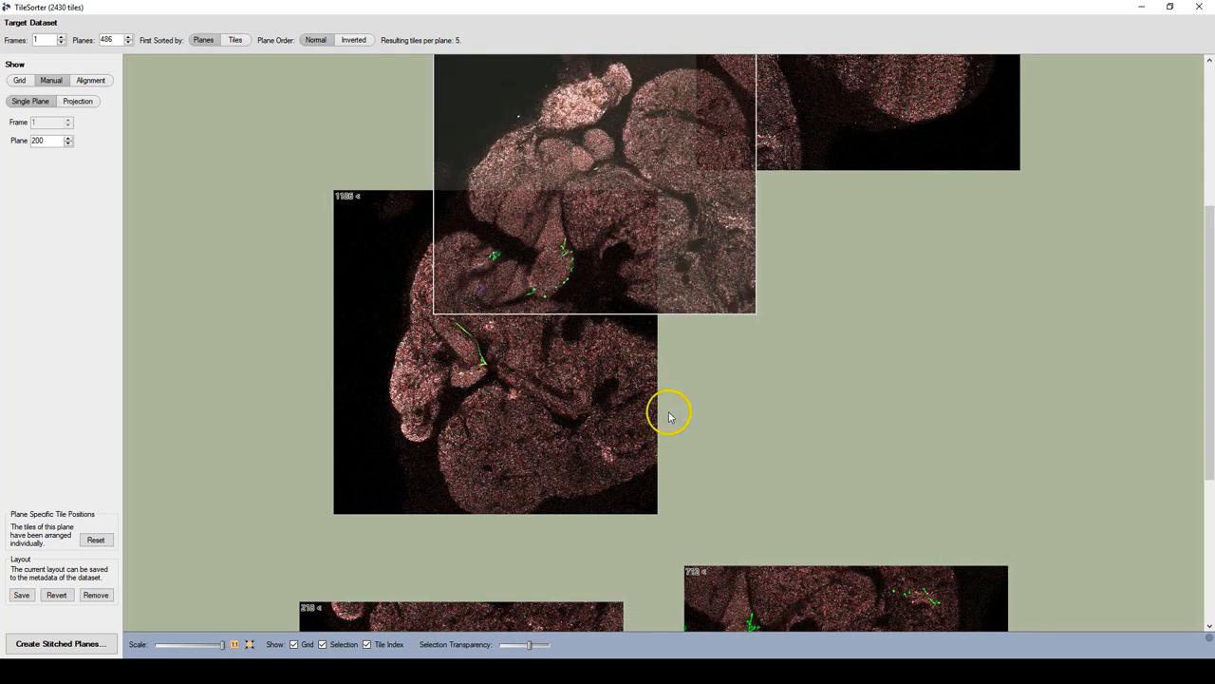
- Place tile 712 over the overlap with tiles 1186 and 1658 and nudge it until the shared structures line up
left_click_drag(827, 592, 645, 216)
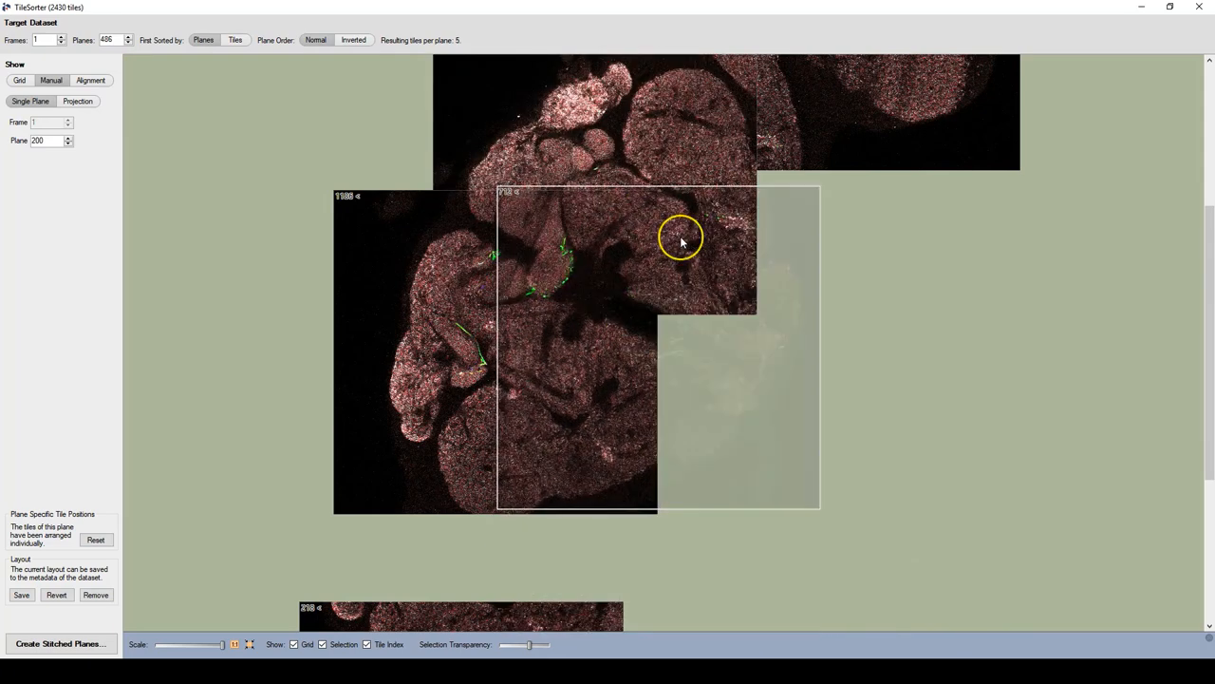
key("Down")
key("Left")
key("Up")
key("Up")
key("Right")
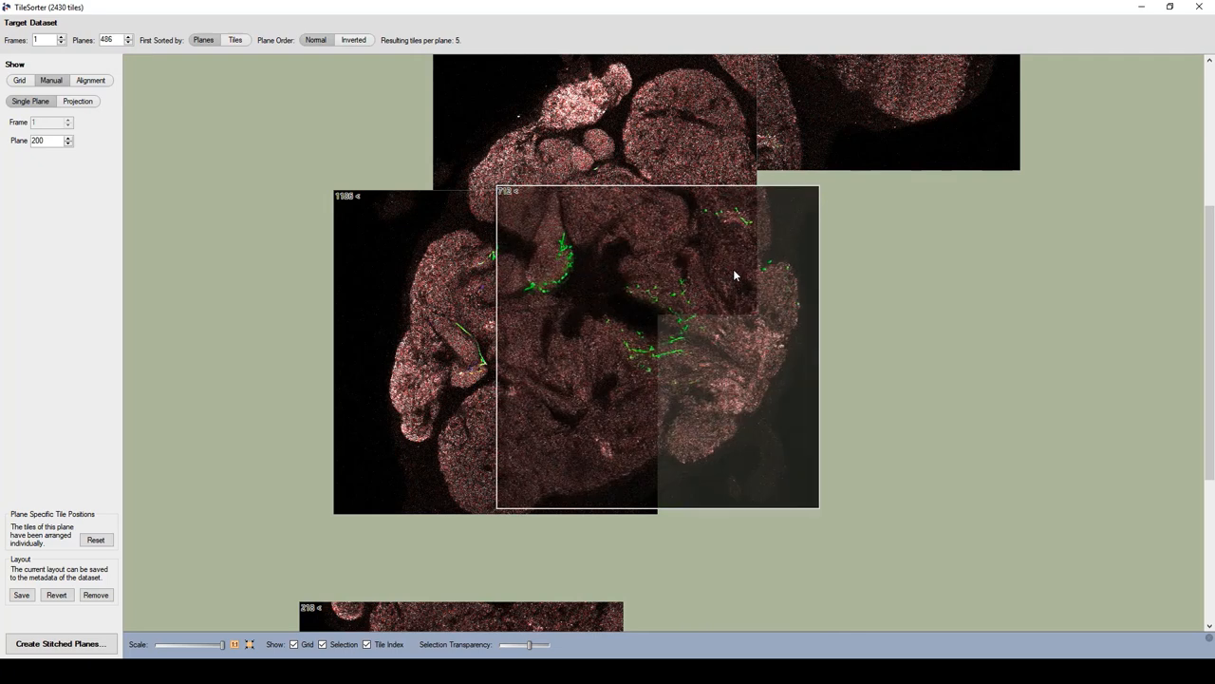
key("Up")
key("Left")
key("Up")
key("Up")
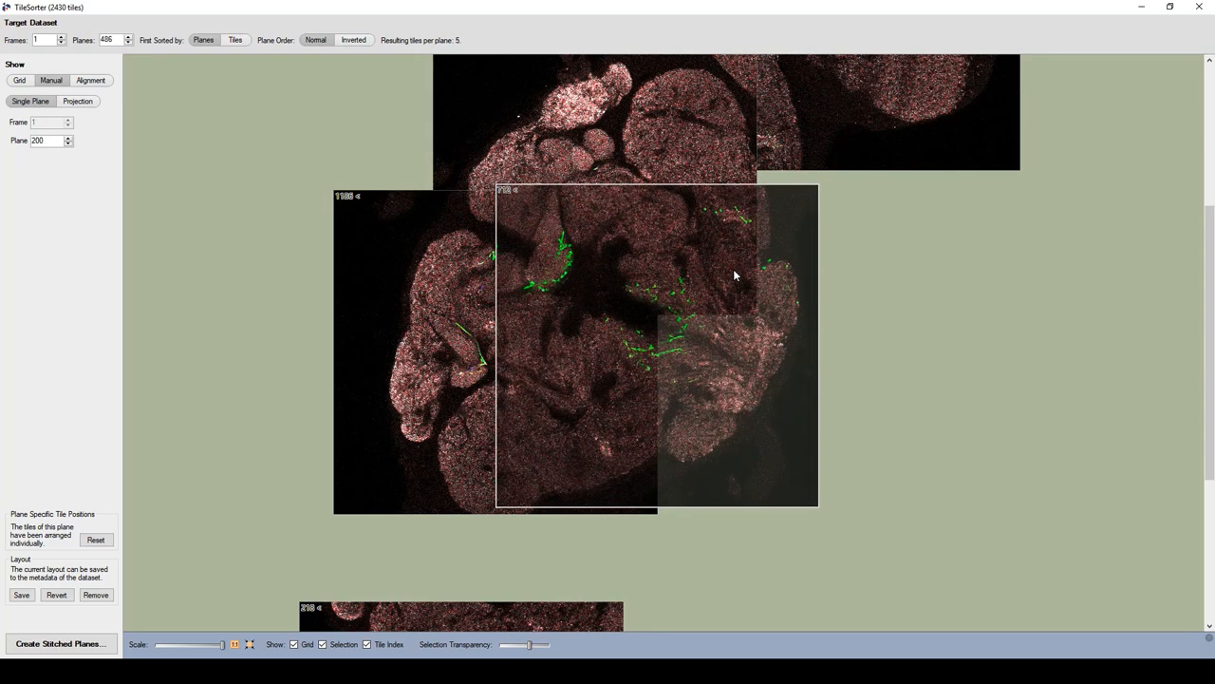
key("Down")
key("Down")
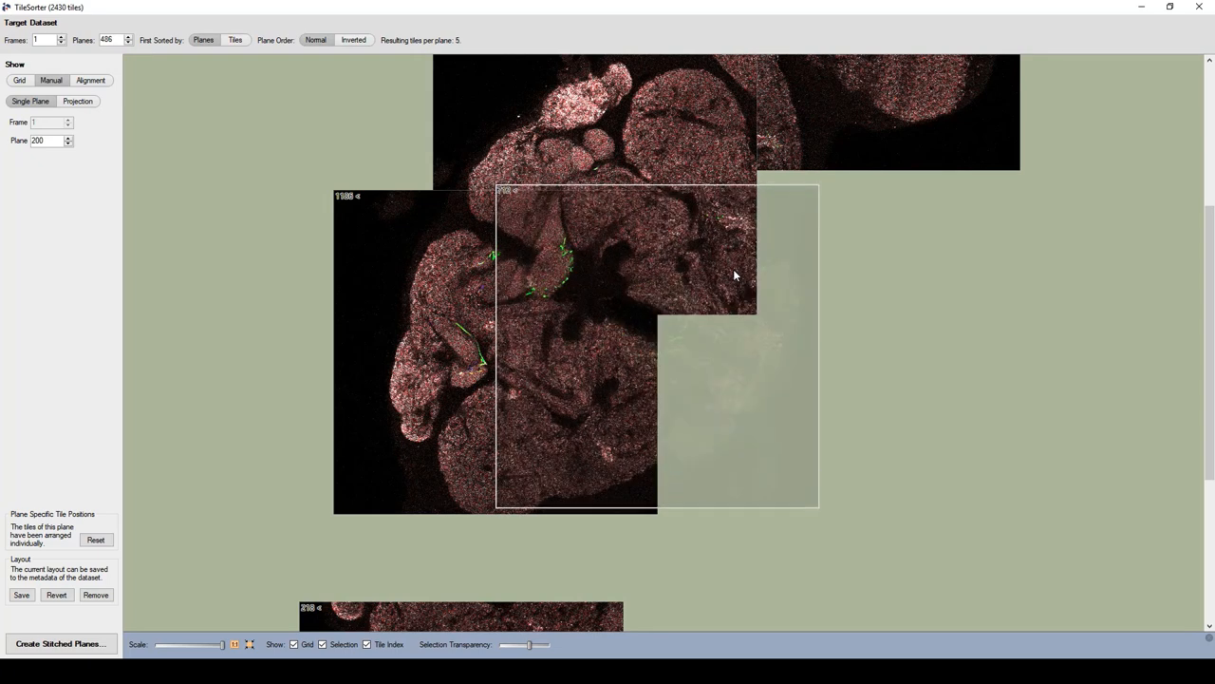
key("Down")
key("Down")
key("Down")
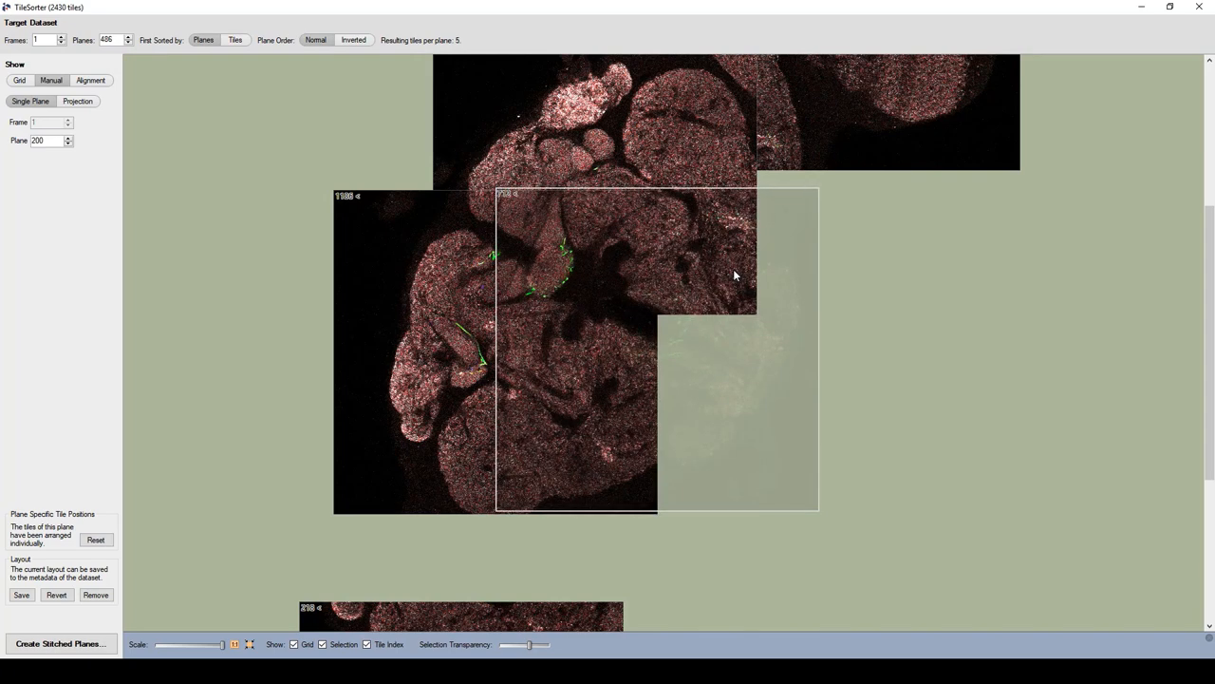
key("Down")
key("Left")
key("Left")
key("Right")
key("Right")
key("Right")
key("Right")
key("Down")
key("Down")
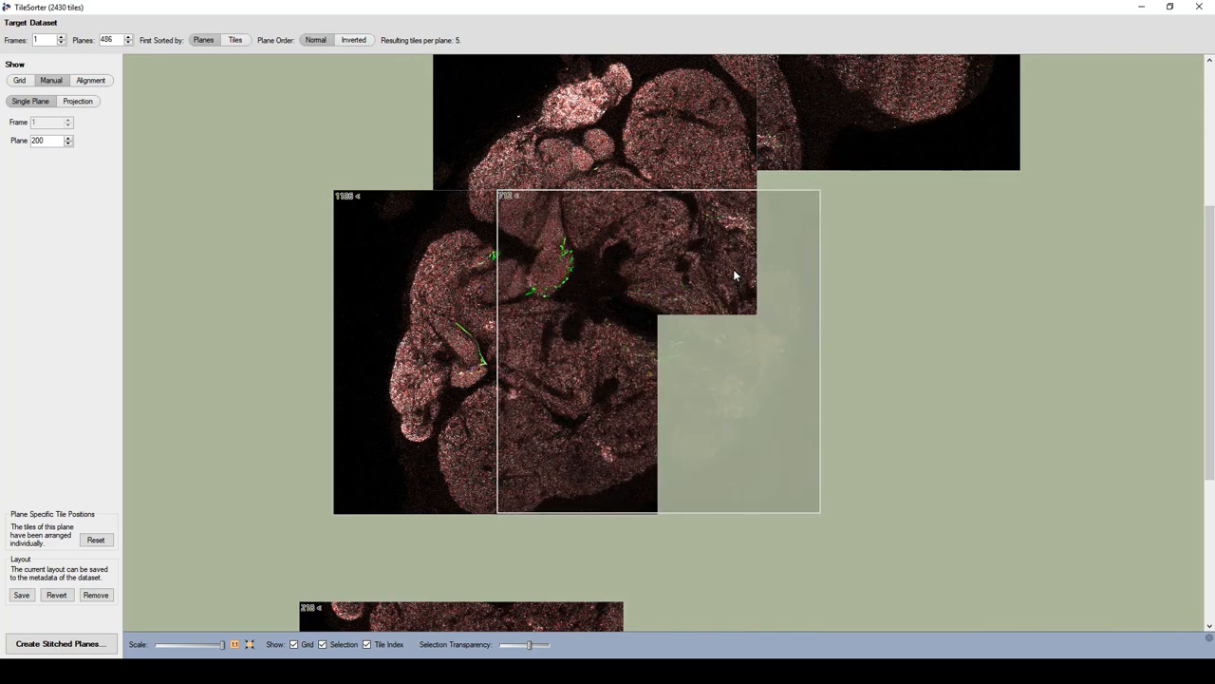
key("Up")
key("Down")
key("Left")
key("Right")
- Overlap tile 218 with the lower part of tile 1186 and align tile 2173 with the upper right of tile 1658
left_click_drag(552, 612, 620, 438)
left_click_drag(1006, 80, 996, 142)
left_click_drag(1202, 275, 1199, 180)
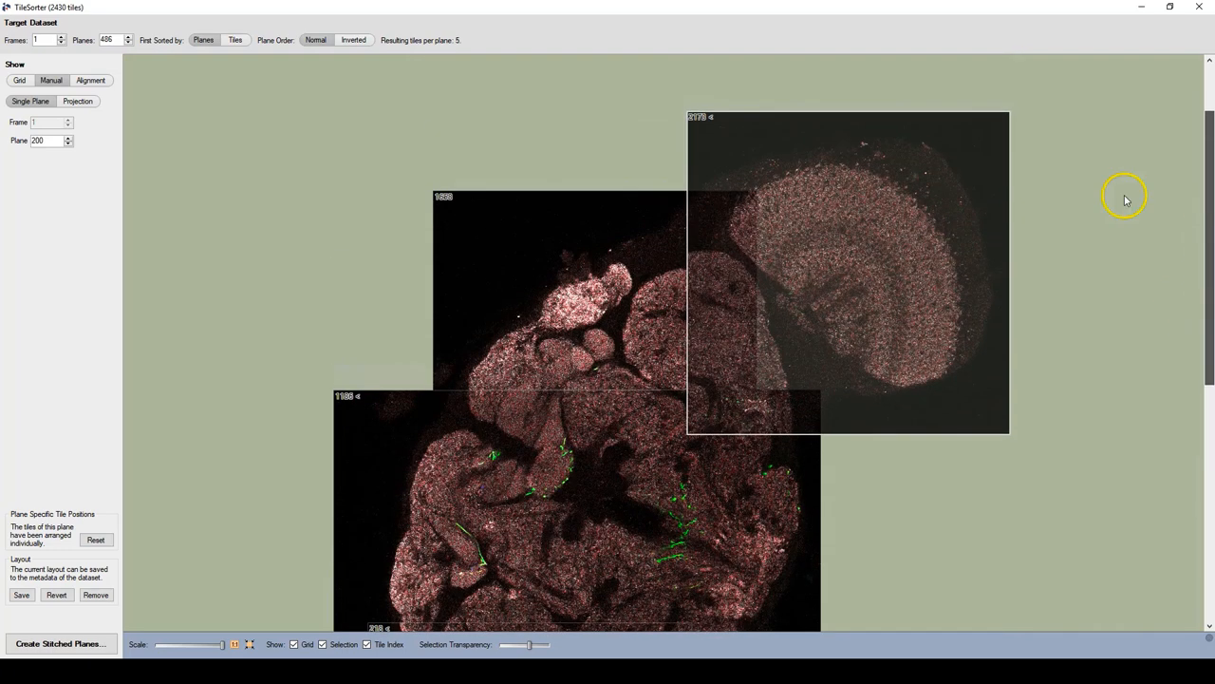
left_click_drag(911, 260, 902, 267)
scroll(826, 309, "down", 3)
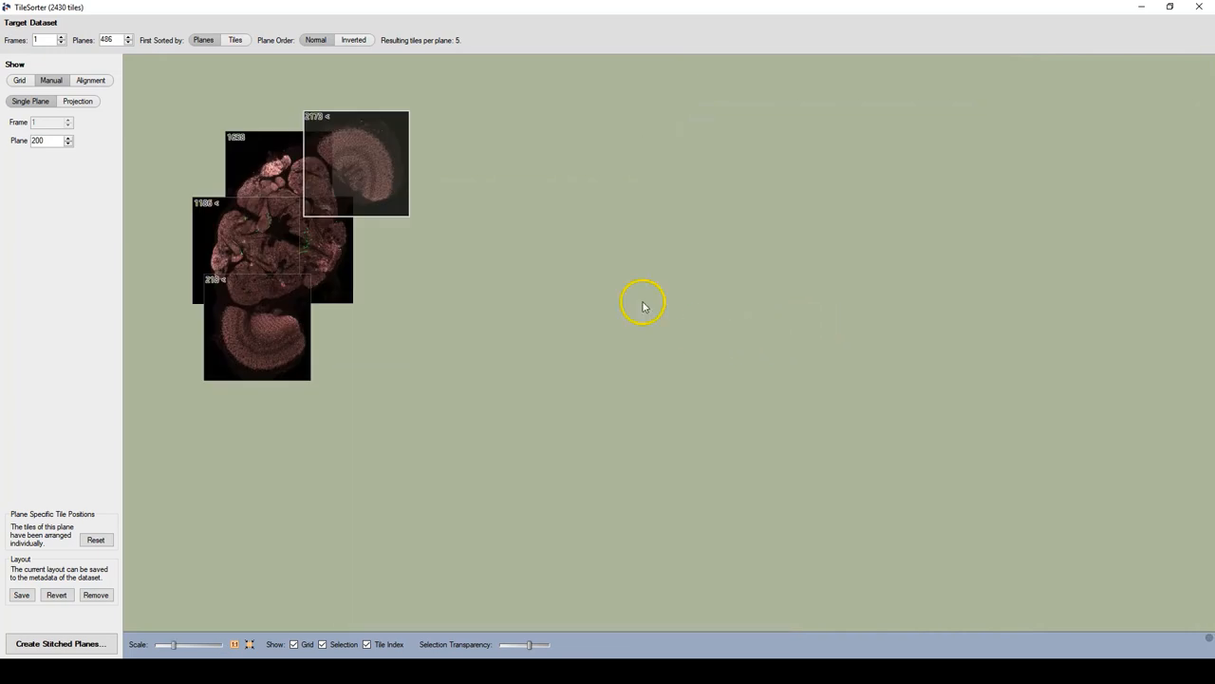
left_click(390, 271)
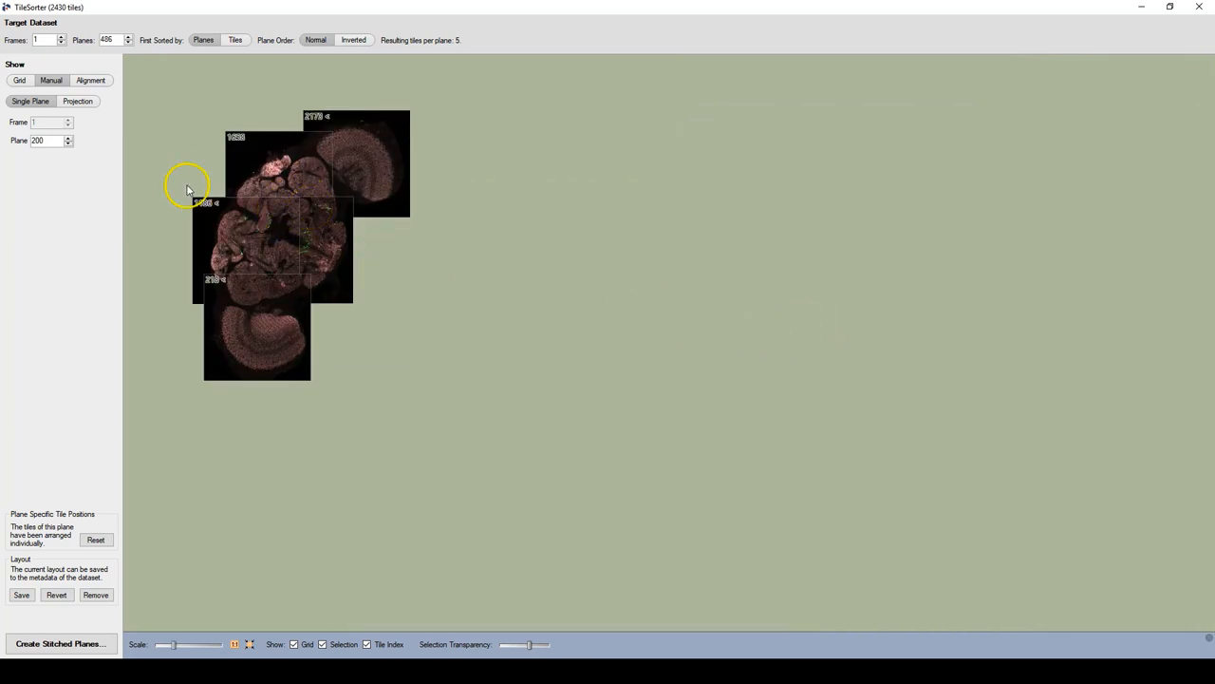
- Check the tile arrangement on other planes, including planes 300 and 430
left_click_drag(49, 141, 31, 143)
key("Return")
left_click_drag(50, 140, 12, 147)
type("30")
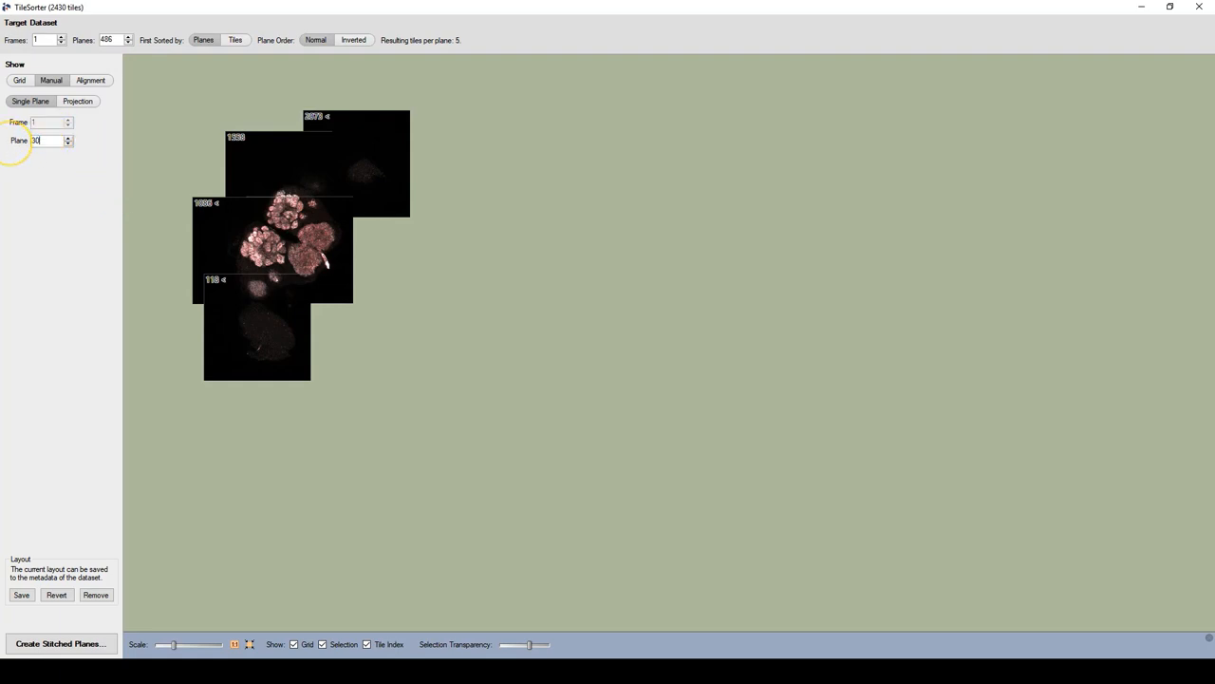
type("0")
key("Return")
left_click_drag(74, 142, 13, 147)
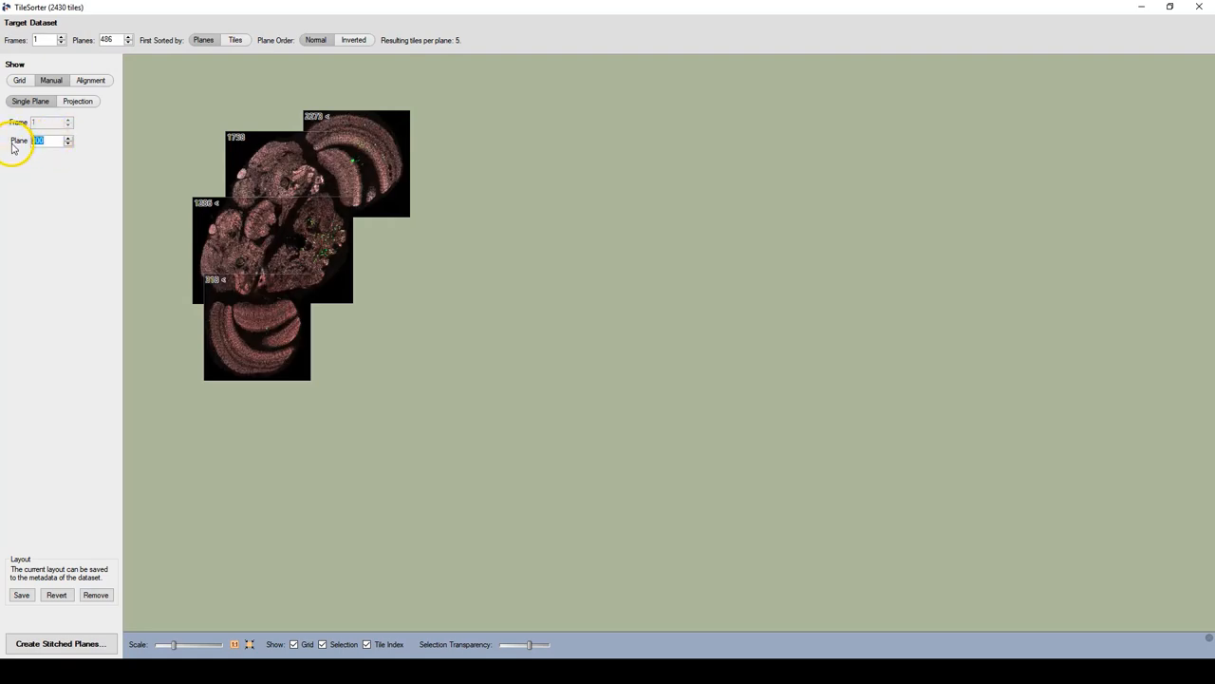
type("430")
key("Return")
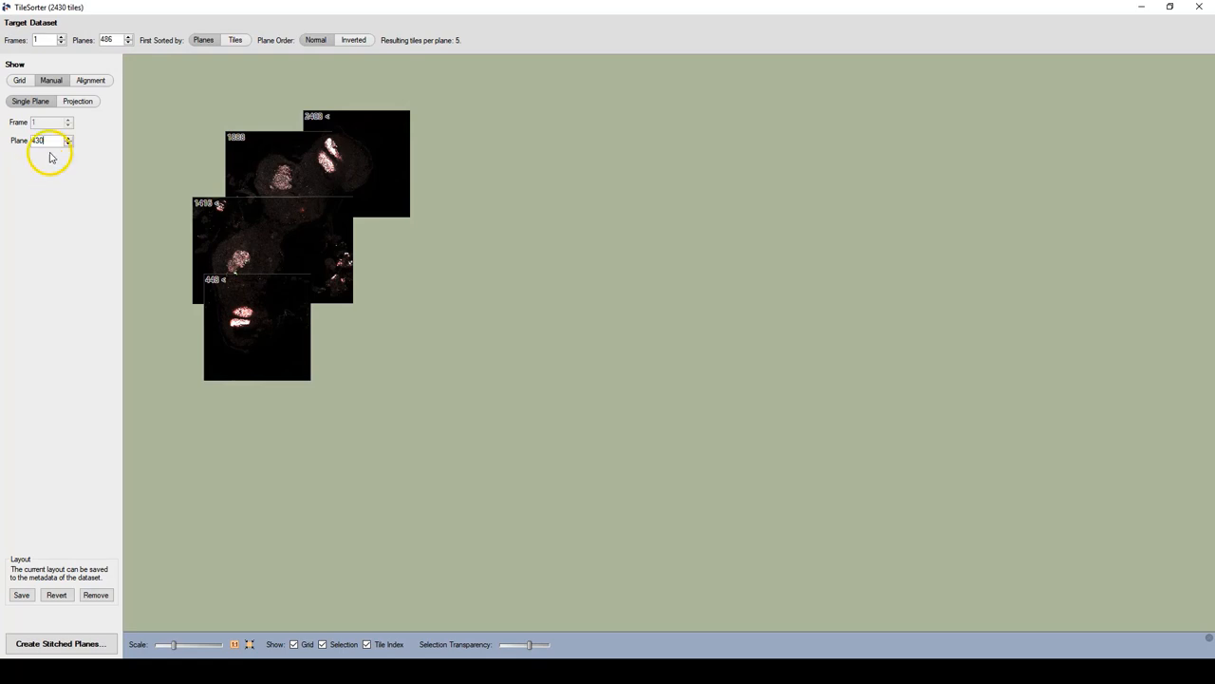
- Show plane 200 in the manual layout and examine the overlaps between tiles 1186, 218 and their neighbours
left_click_drag(45, 142, 29, 147)
key("Return")
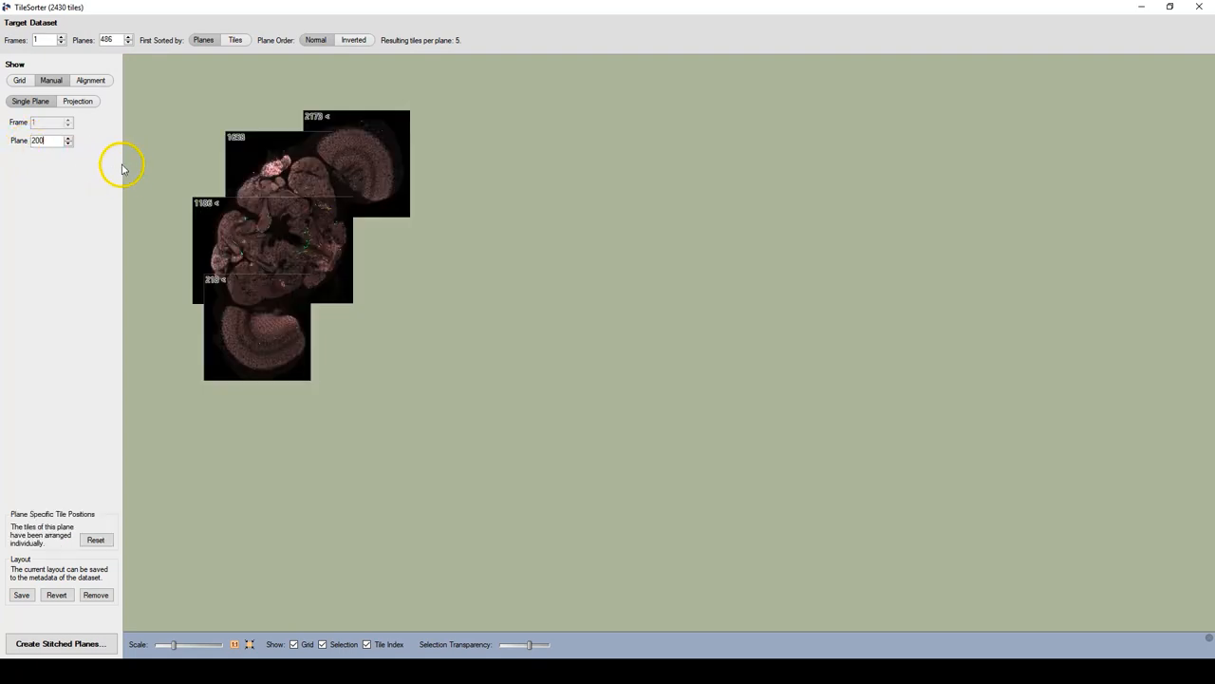
scroll(258, 209, "up", 2)
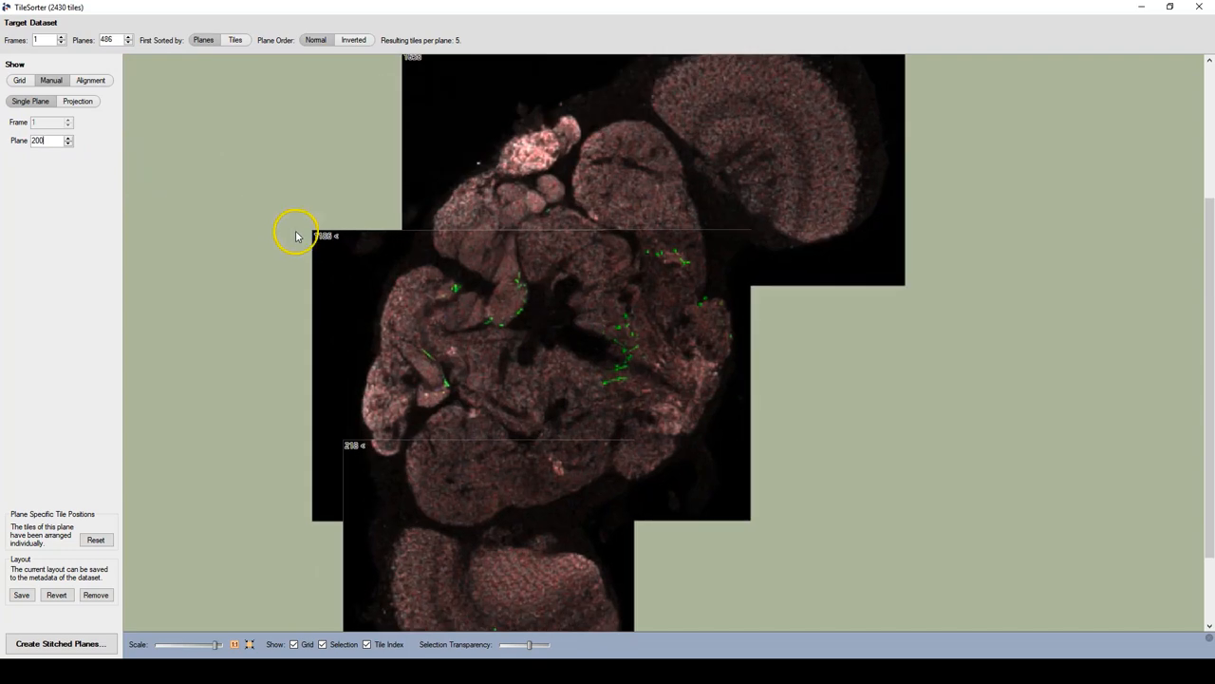
scroll(497, 350, "up", 2)
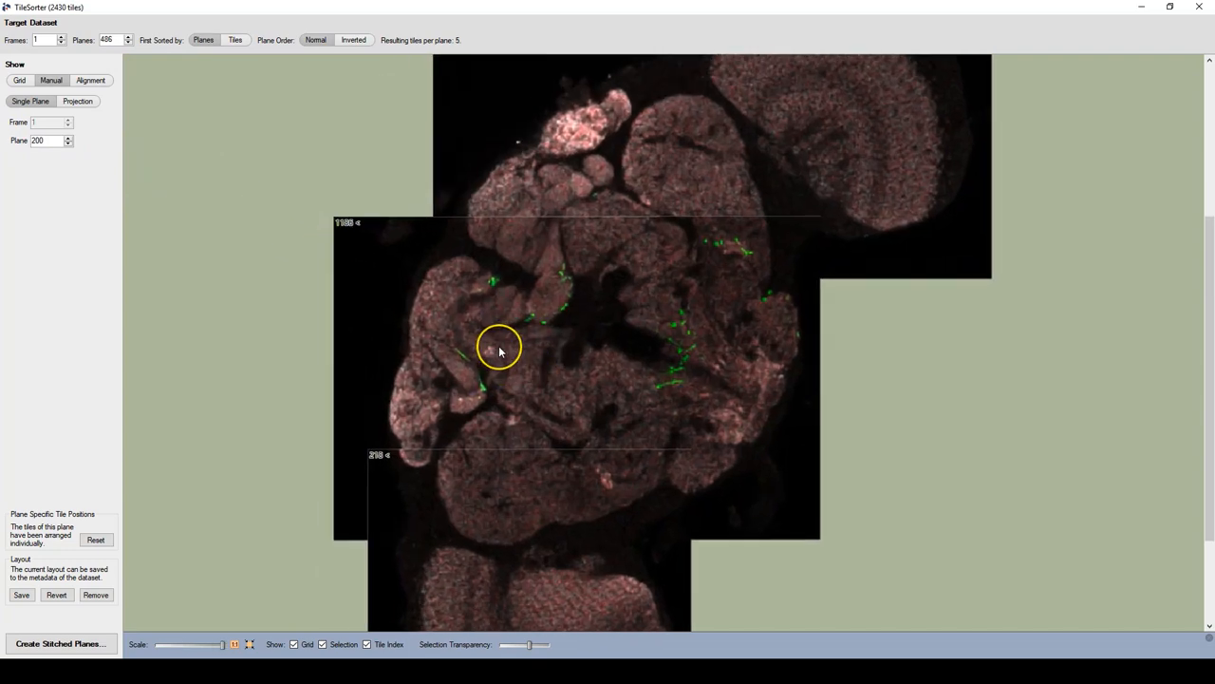
- Try stepping the plane shift of tile 1186 and return it to 14
left_click(472, 301)
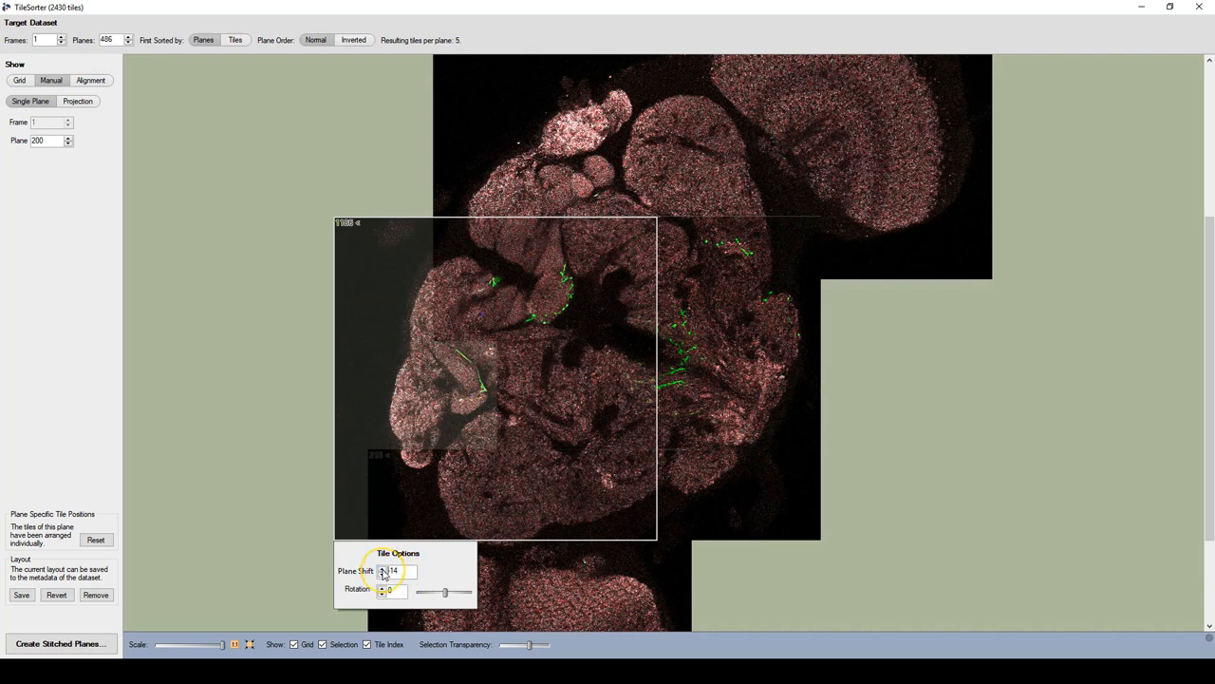
left_click(383, 573)
left_click(382, 574)
left_click(465, 416)
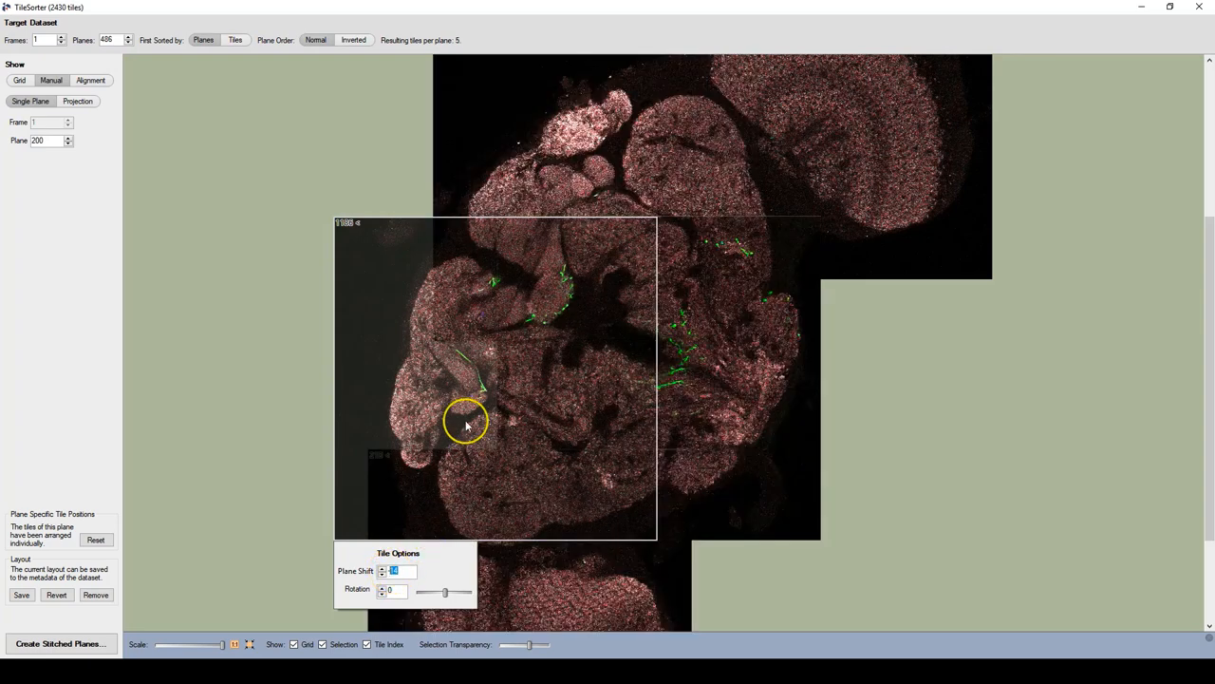
left_click(285, 389)
scroll(399, 401, "down", 4)
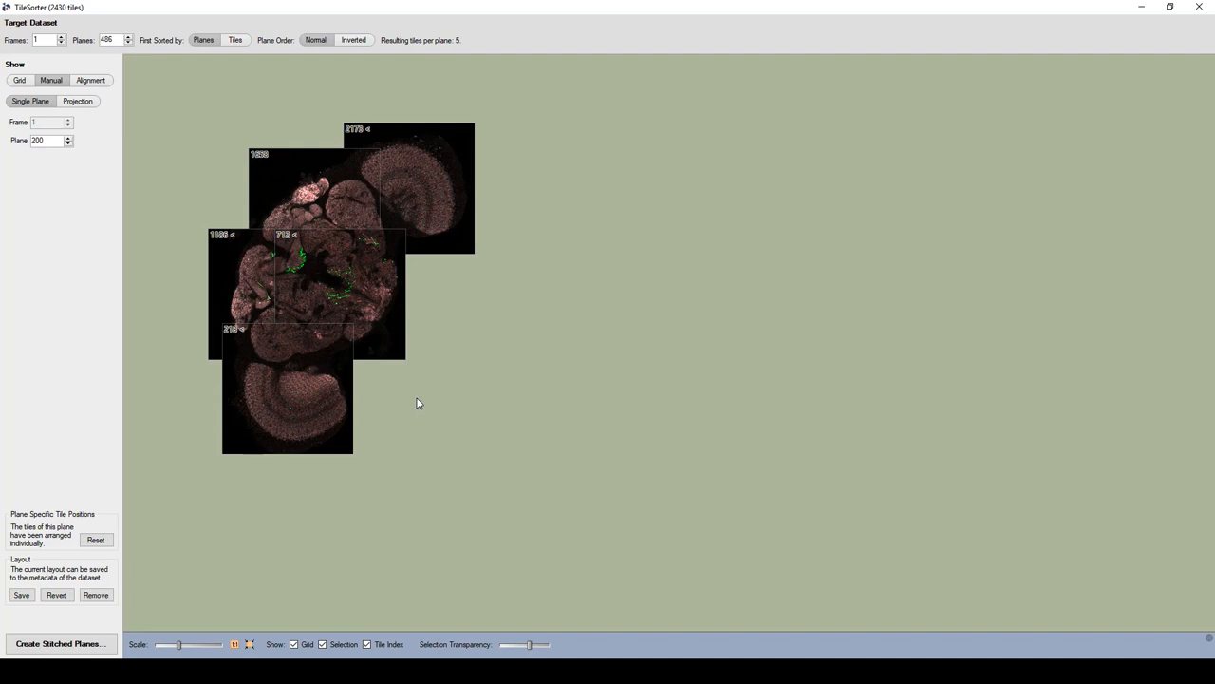
- Nudge tile 218 slightly to adjust its overlap with the lower part of tile 1186
left_click(326, 396)
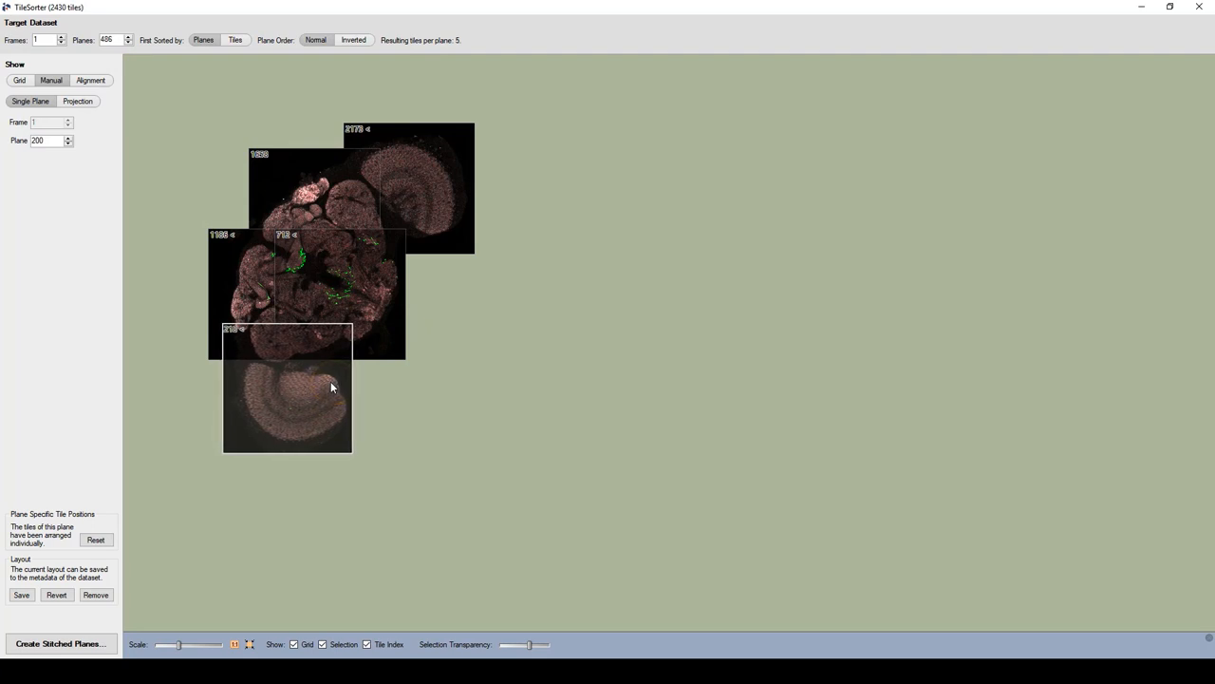
mouse_move(330, 387)
left_mouse_down()
mouse_move(342, 393)
mouse_move(329, 386)
left_mouse_up()
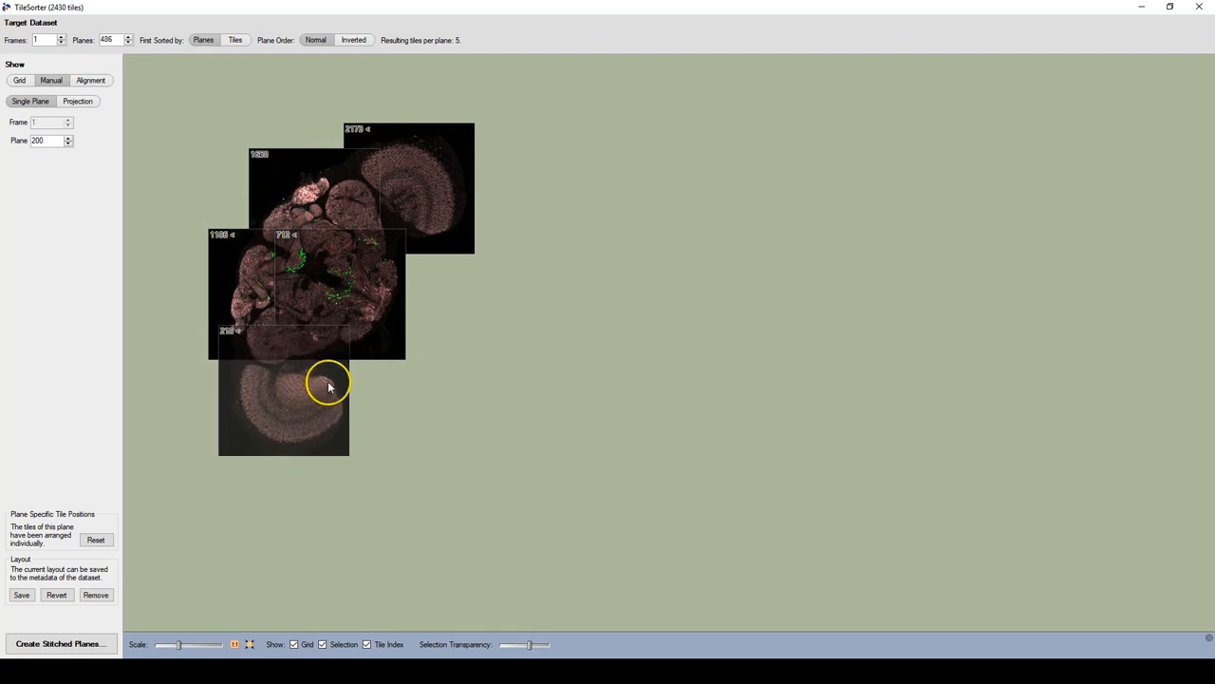
scroll(518, 387, "up", 2)
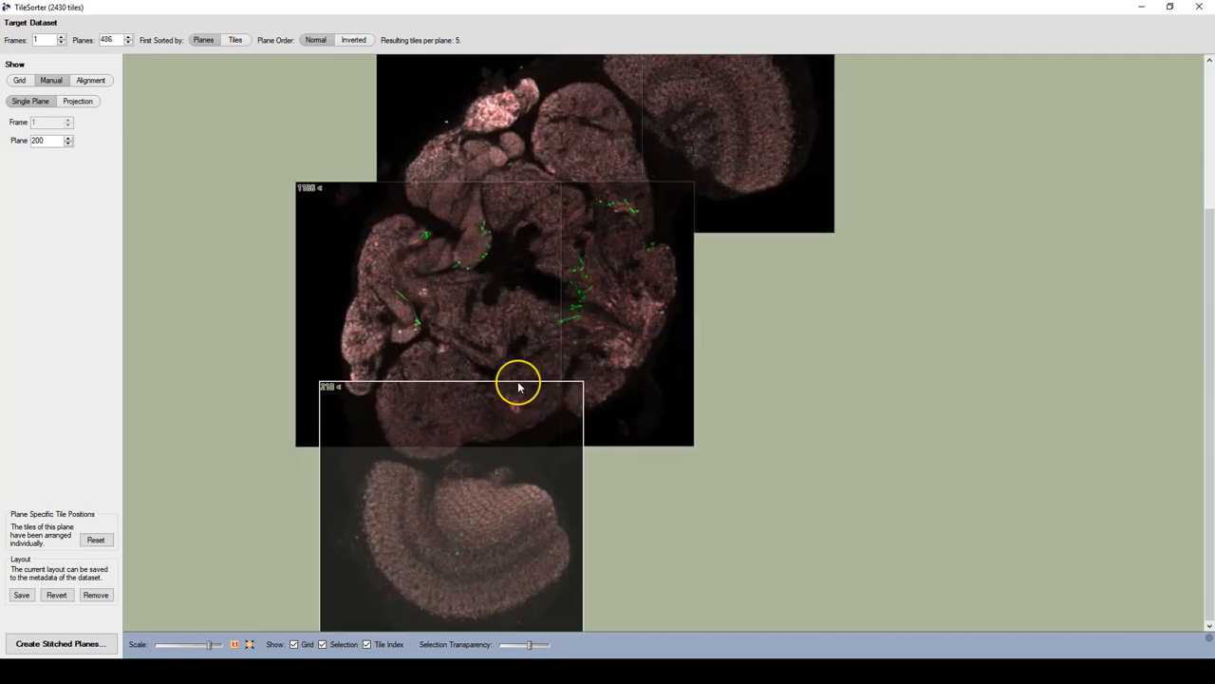
scroll(518, 387, "down", 3)
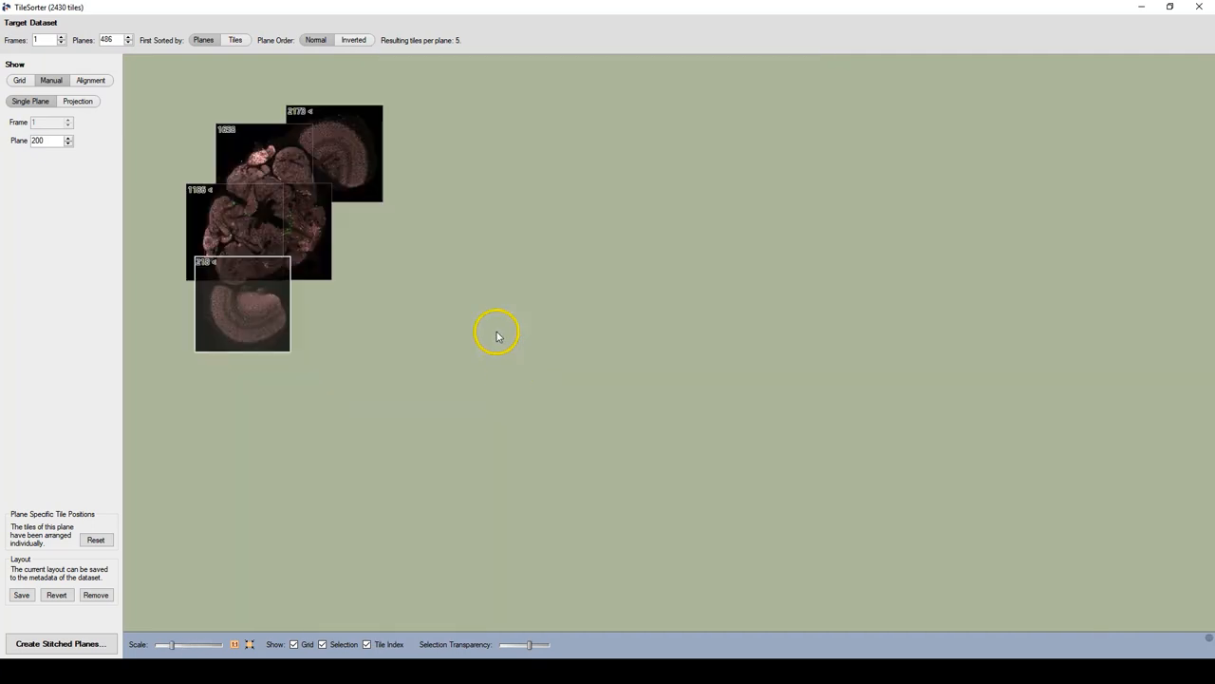
- Open the automatic alignment settings and review the maximum horizontal and vertical adjustment values
left_click(91, 84)
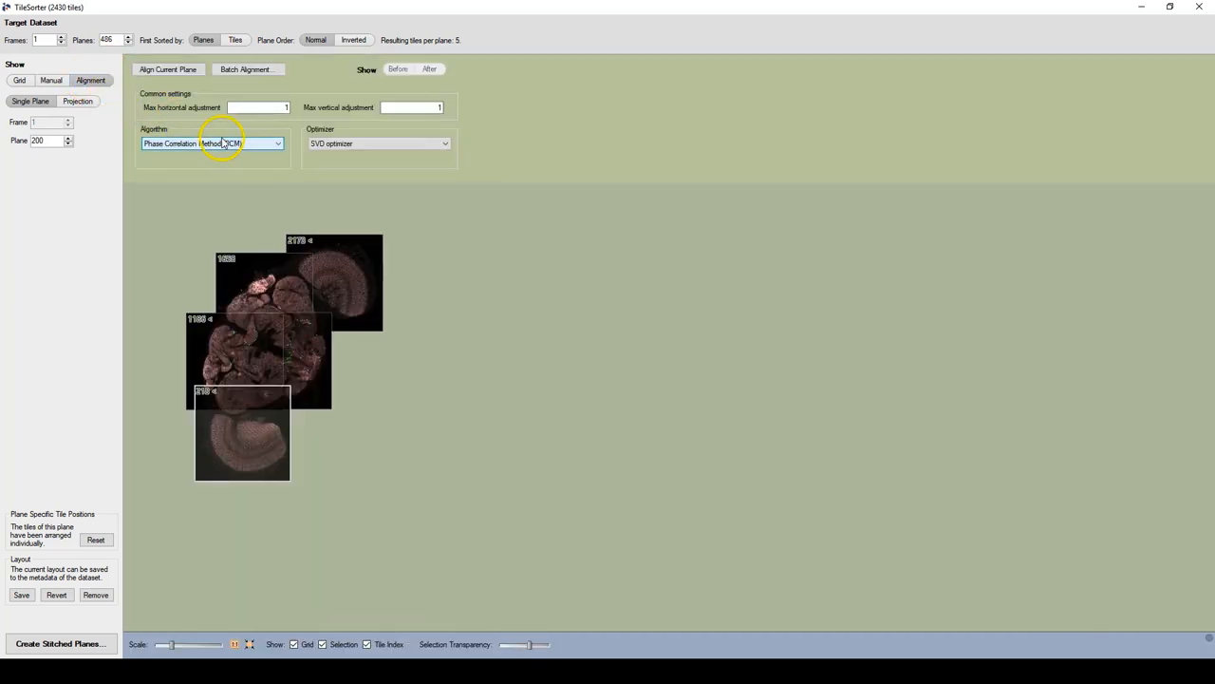
double_click(277, 107)
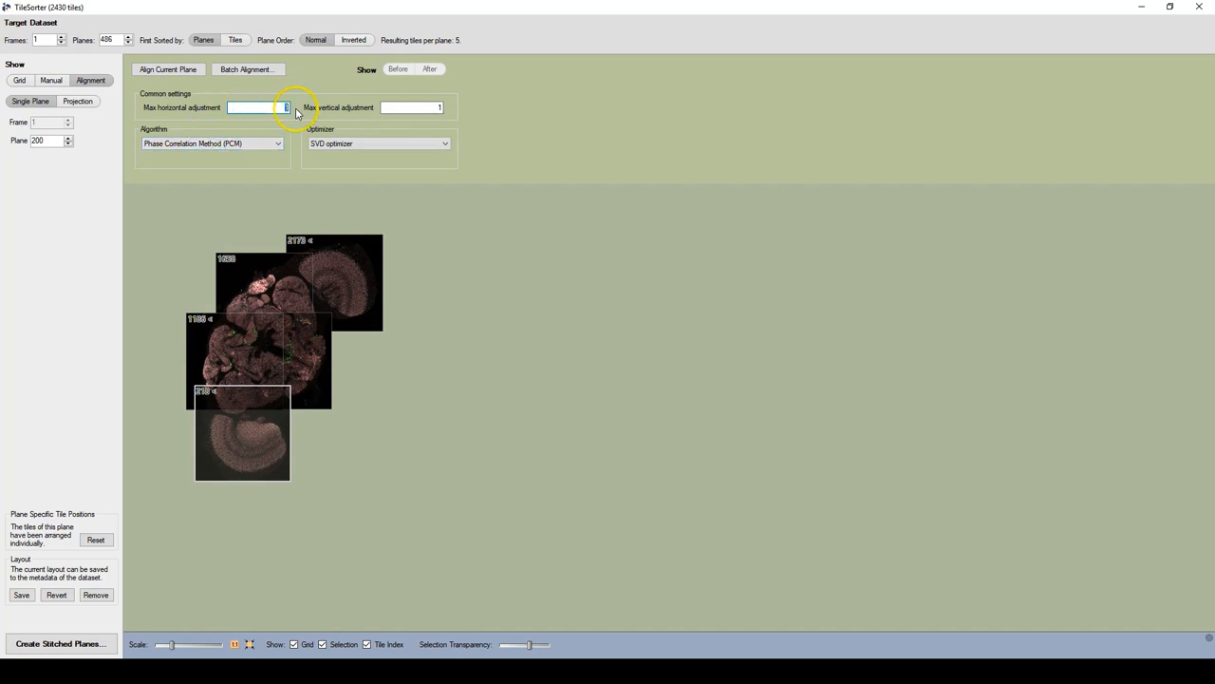
left_click(433, 106)
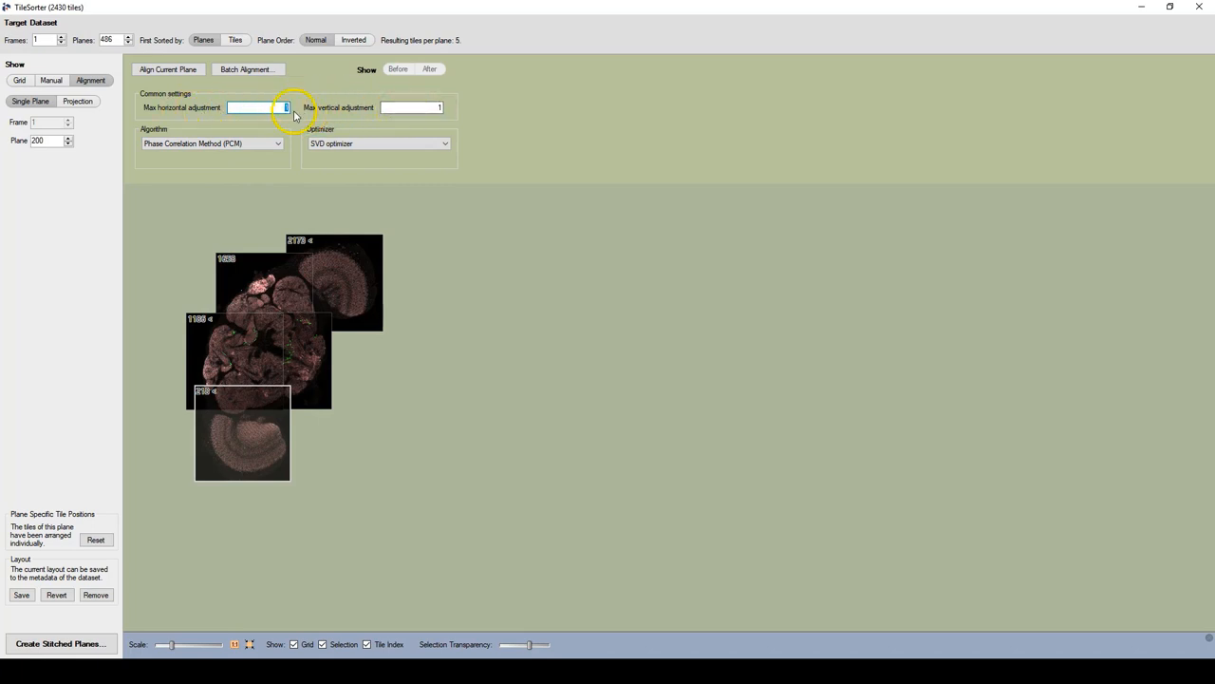
double_click(440, 106)
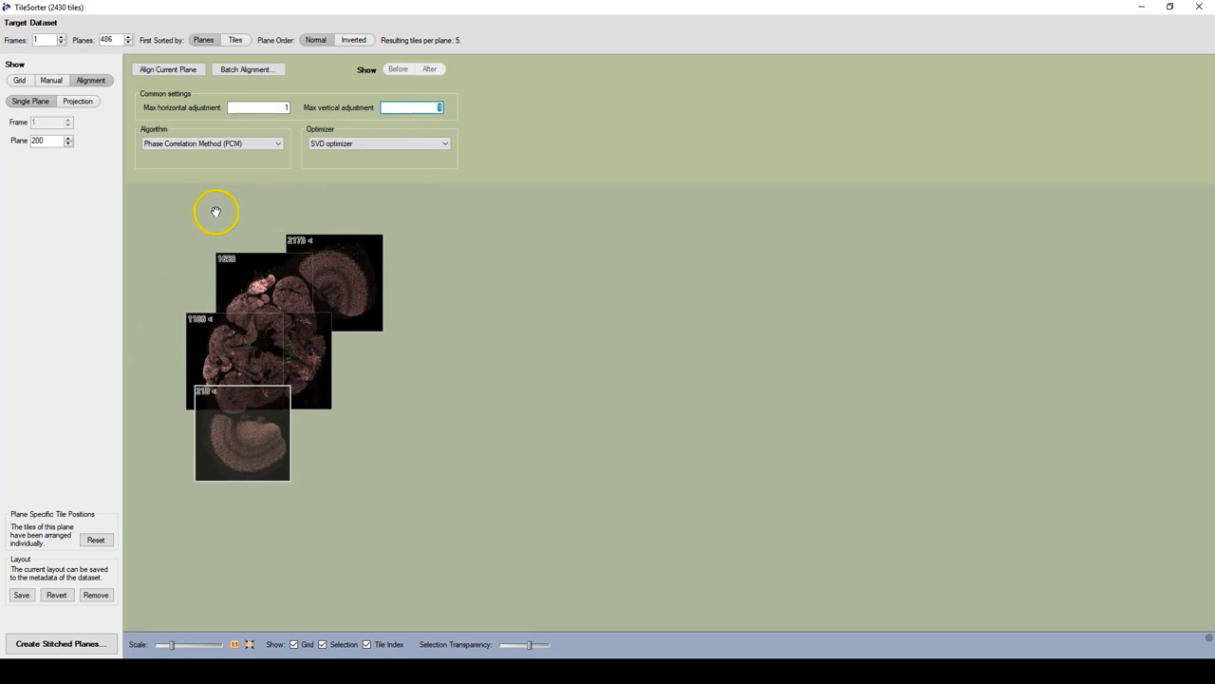
- Create the stitched planes from the current tile layout and move the import progress window aside
left_click(68, 644)
left_click(721, 472)
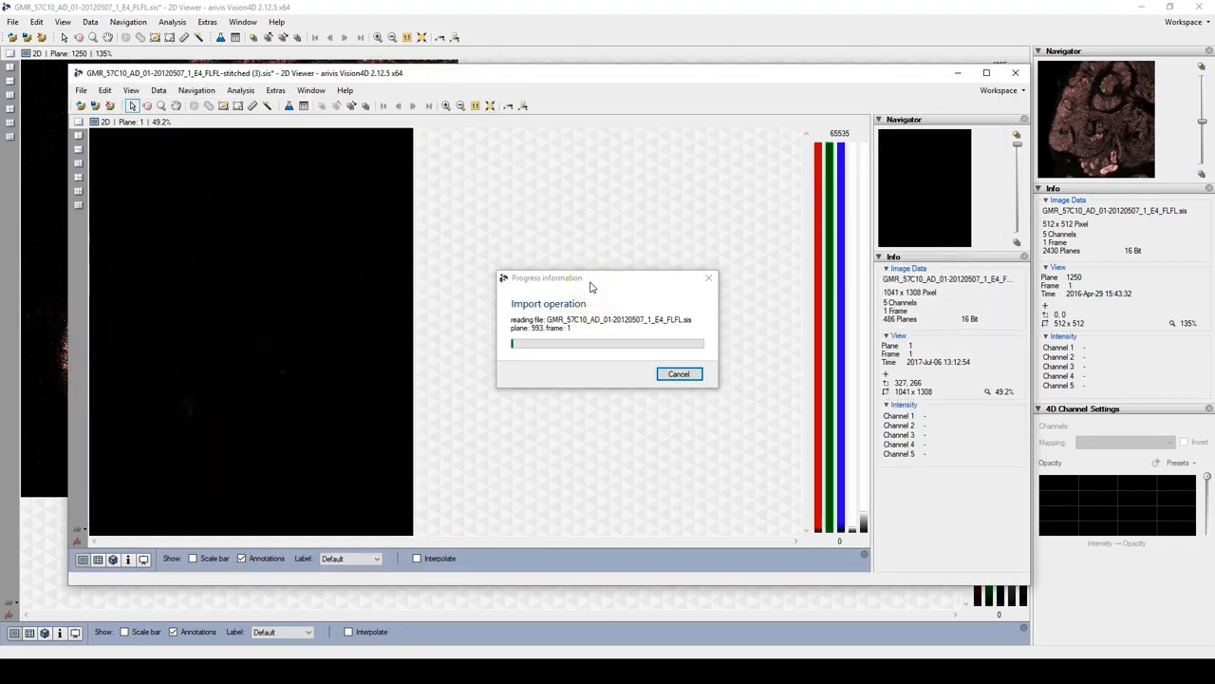
left_click_drag(589, 285, 457, 218)
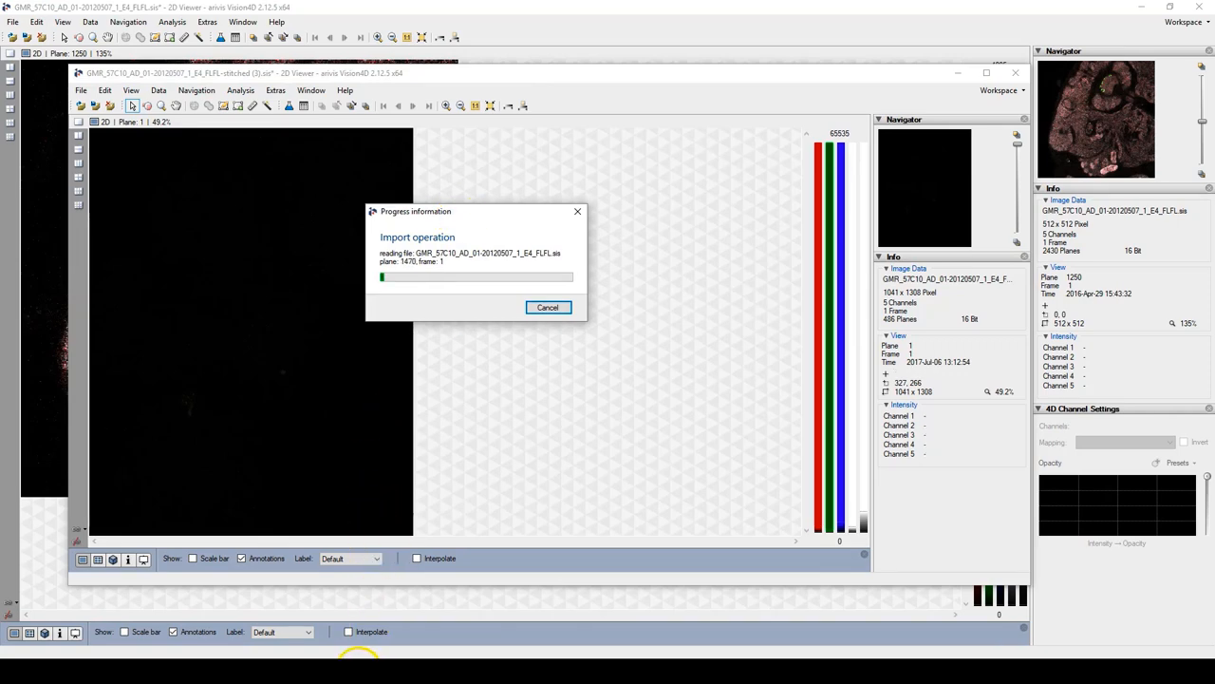
mouse_move(366, 655)
left_click(426, 627)
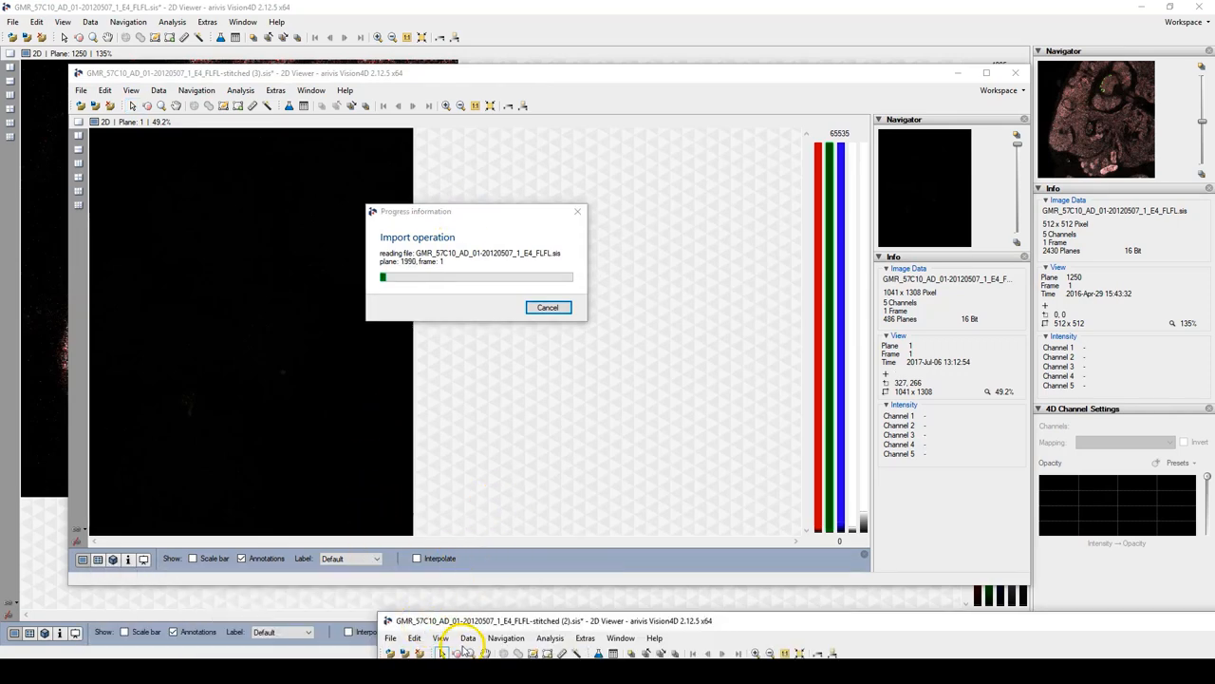
left_click_drag(527, 622, 187, 63)
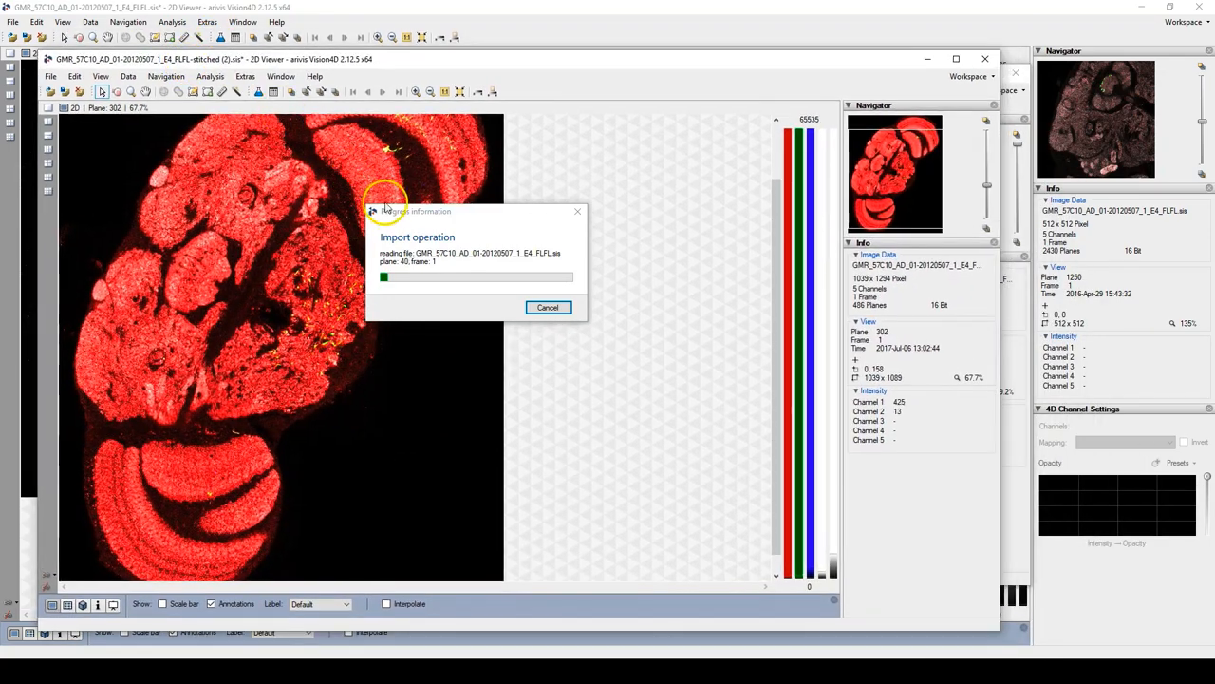
left_click_drag(378, 212, 837, 436)
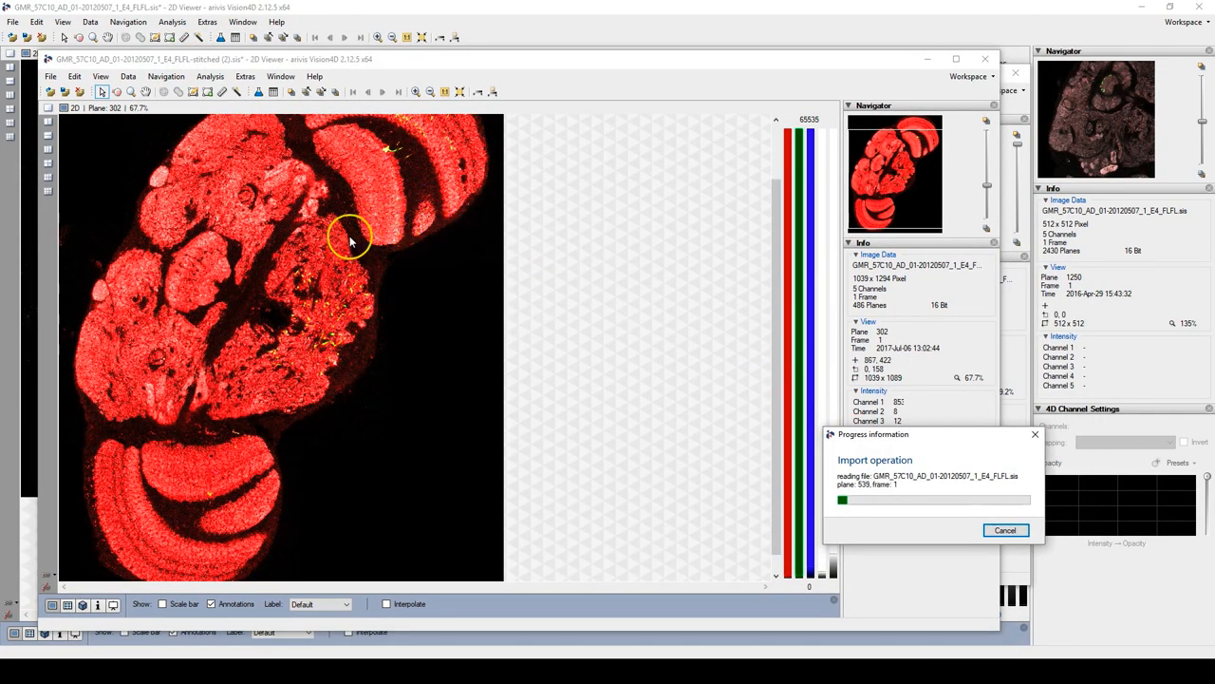
- Examine plane 302 of the stitched dataset up close and as a whole, checking the transitions between tiles
scroll(345, 250, "down", 2)
scroll(275, 242, "up", 2)
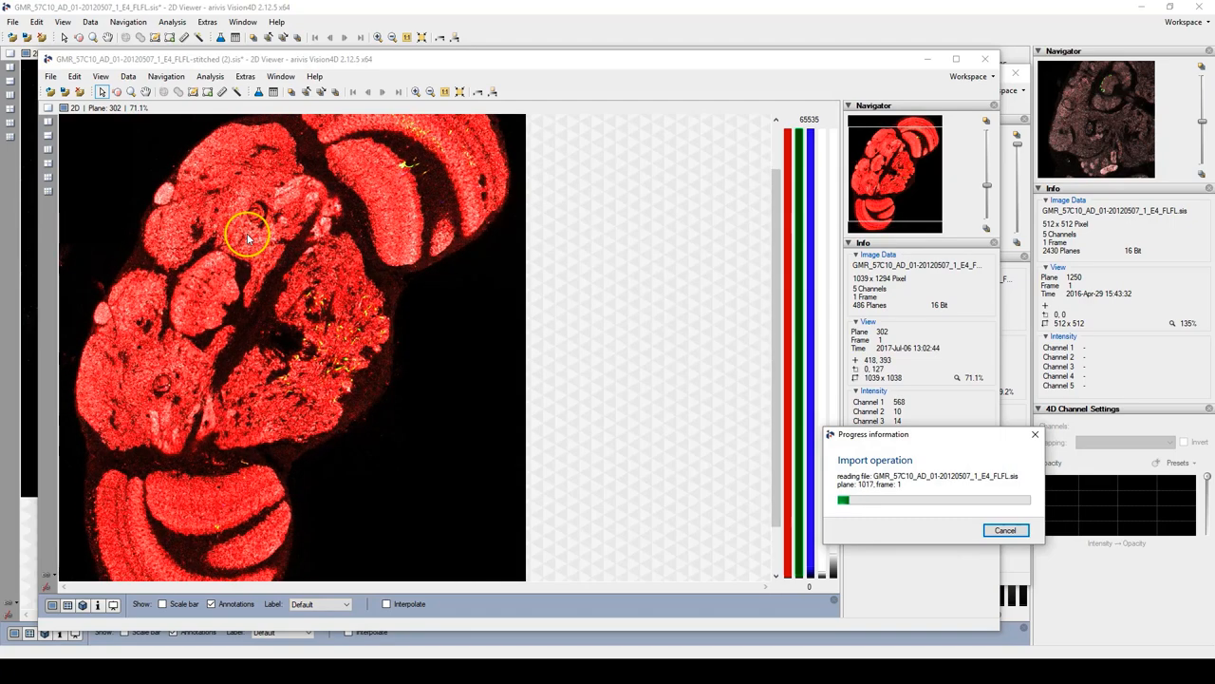
scroll(263, 281, "down", 1)
scroll(307, 211, "down", 1)
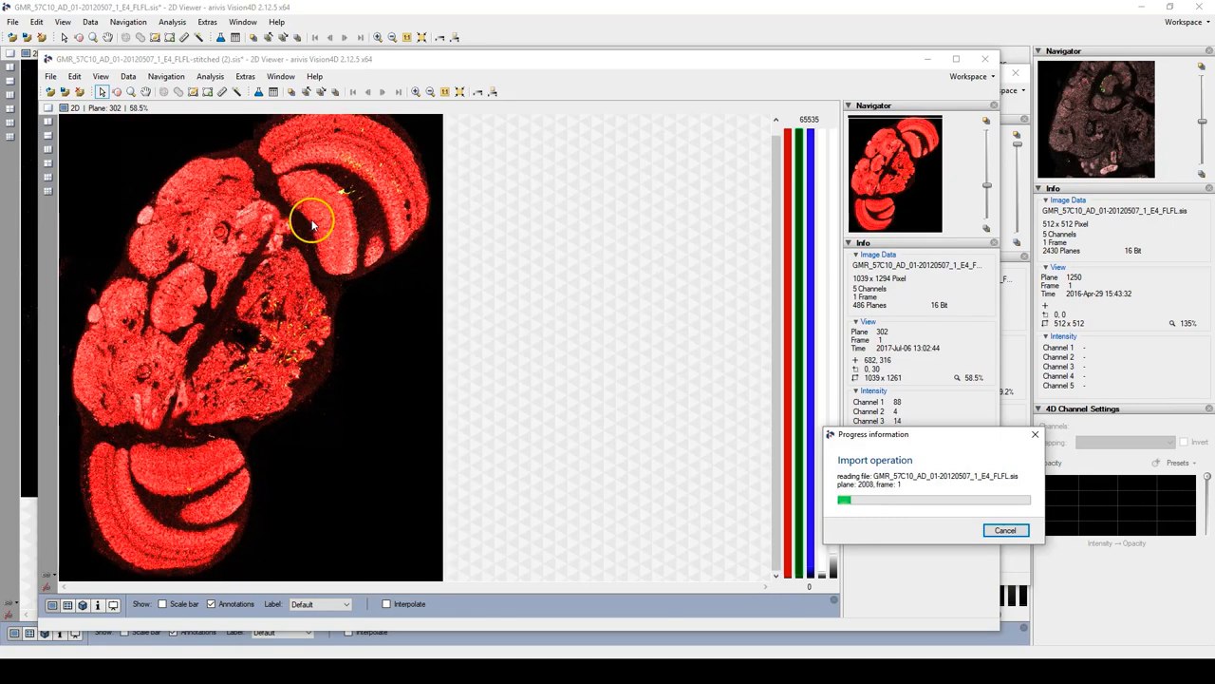
scroll(376, 211, "up", 3)
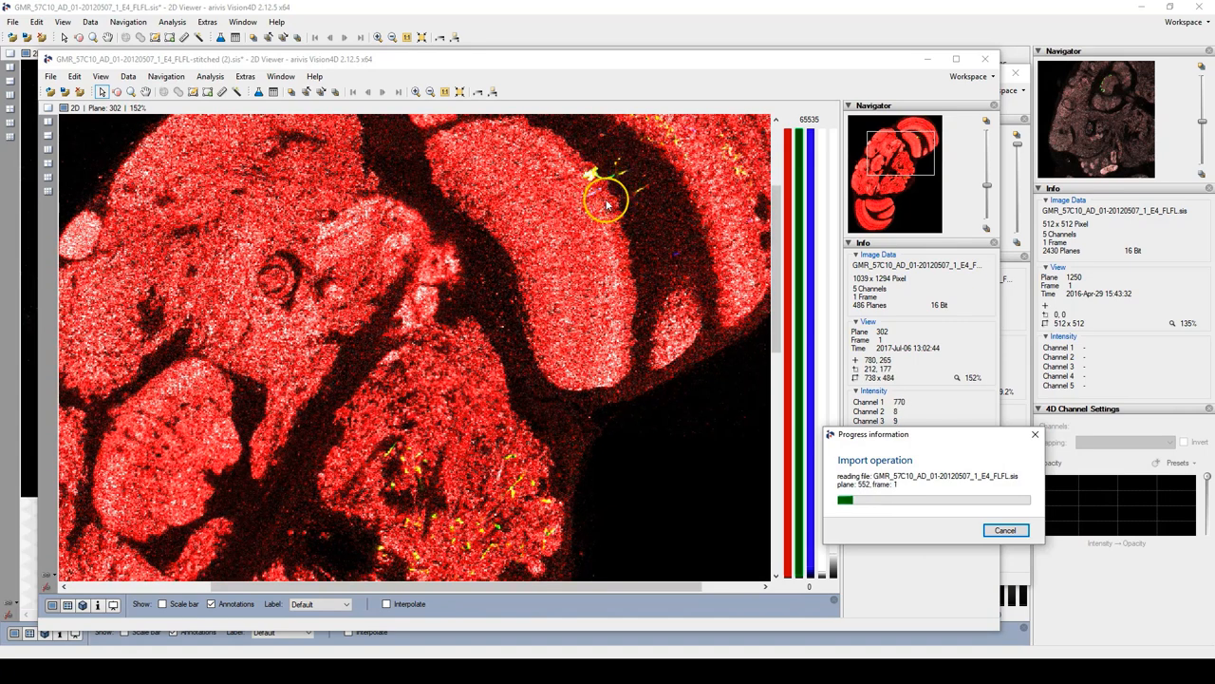
scroll(610, 197, "up", 1)
scroll(608, 203, "down", 4)
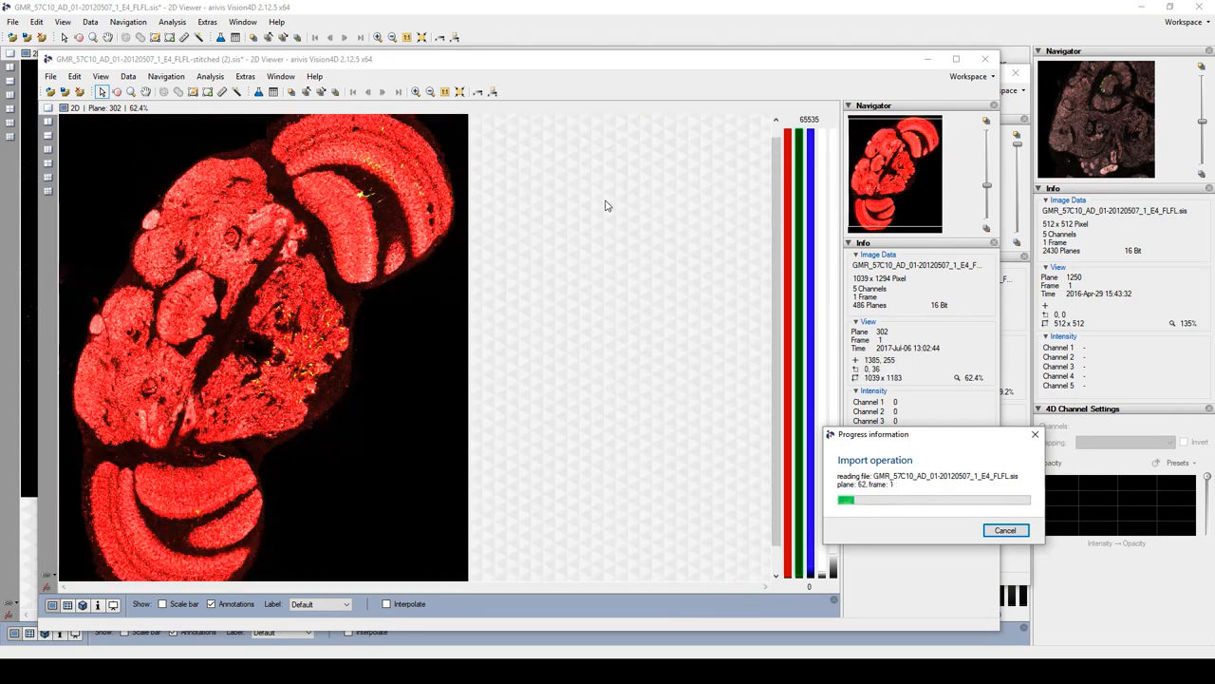